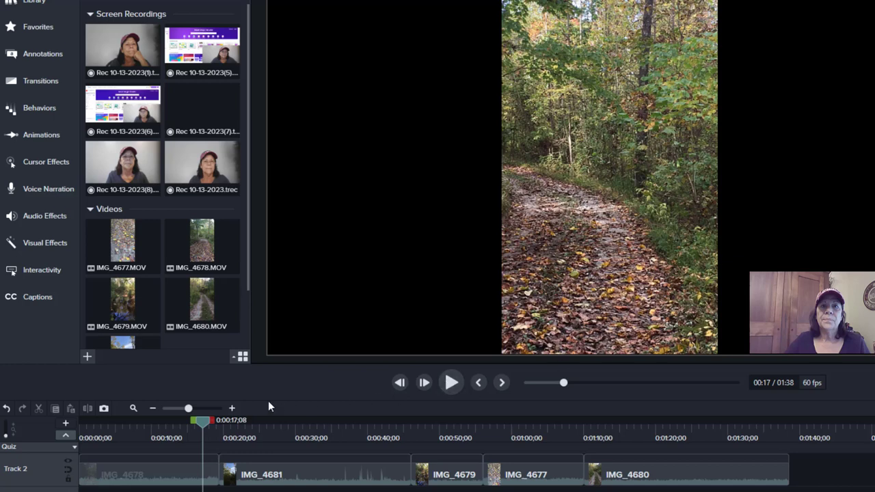
Scrub the trail-clip playhead back to about 0:15.
drag(204, 422, 557, 431)
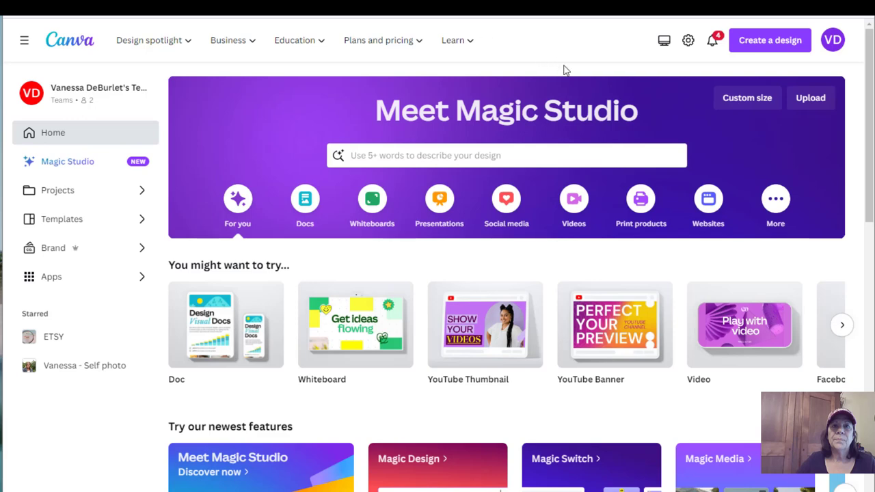
click(757, 49)
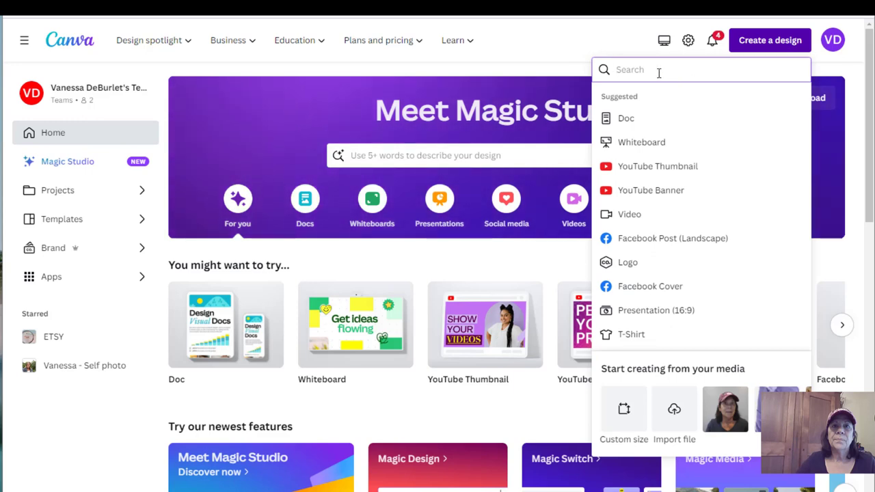
text(youbube)
key(BackSpace)
key(BackSpace)
key(BackSpace)
key(BackSpace)
text(tube)
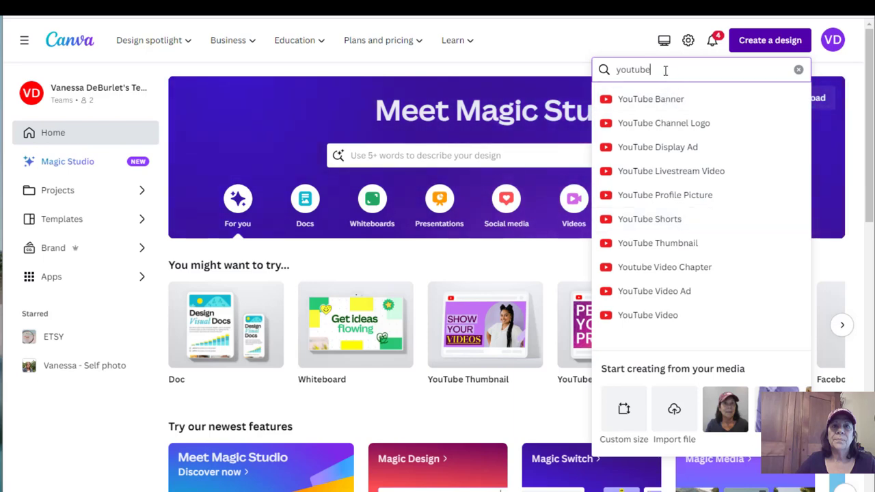
text(short video)
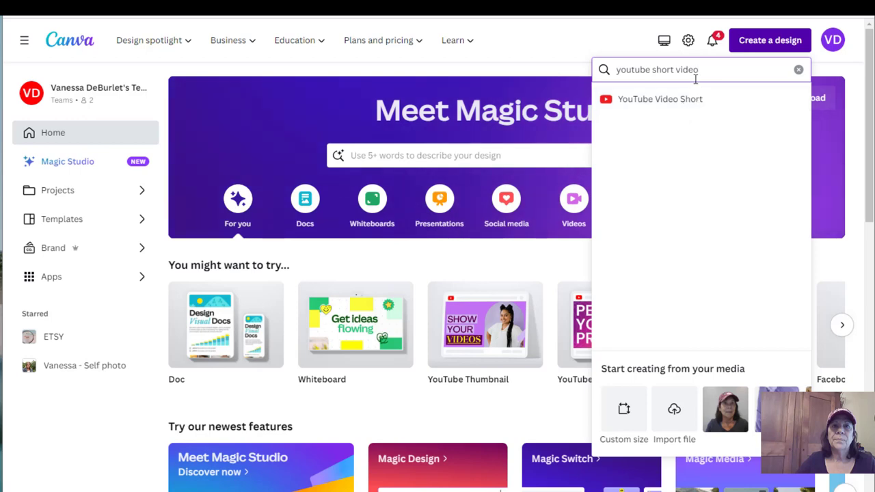
key(BackSpace)
key(BackSpace)
key(BackSpace)
key(BackSpace)
key(BackSpace)
key(BackSpace)
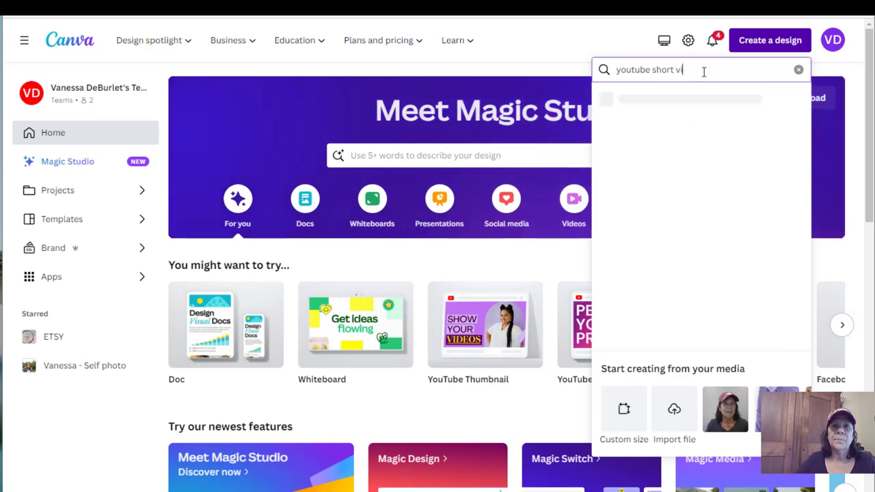
text(s)
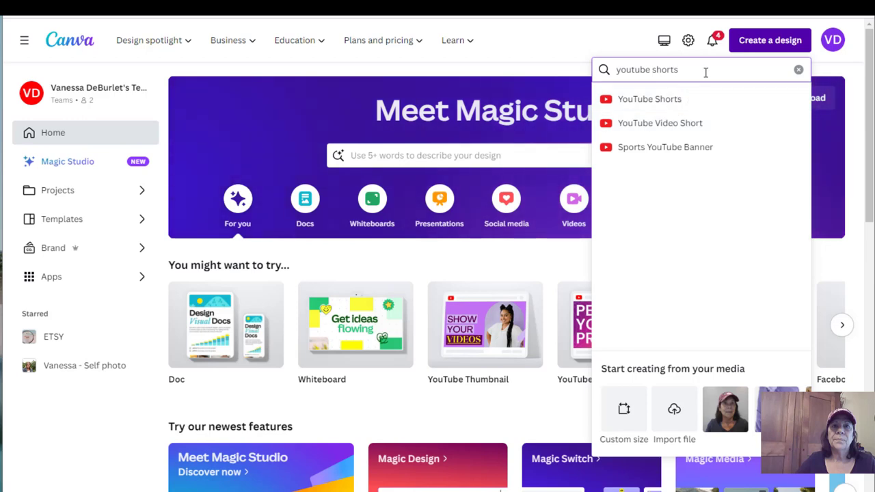
Drop the IMG_4677 leaf clip onto page 1 and add blank 5-second pages after it.
click(751, 45)
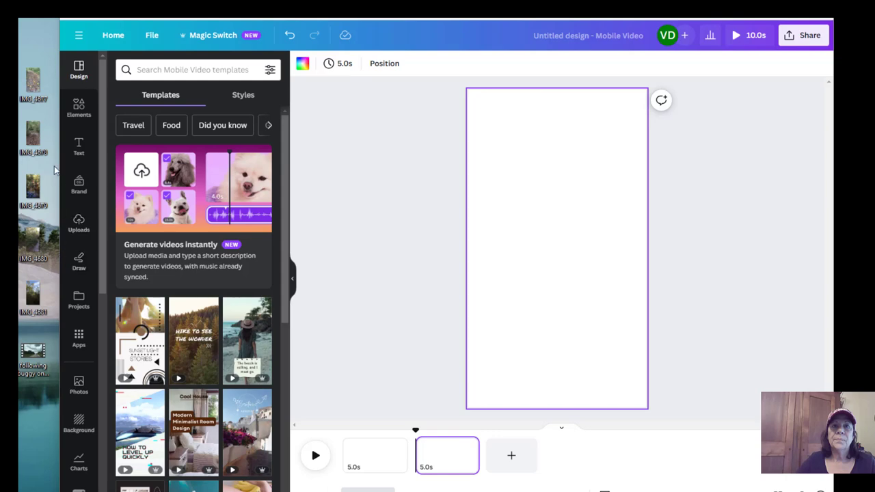
drag(39, 98, 363, 465)
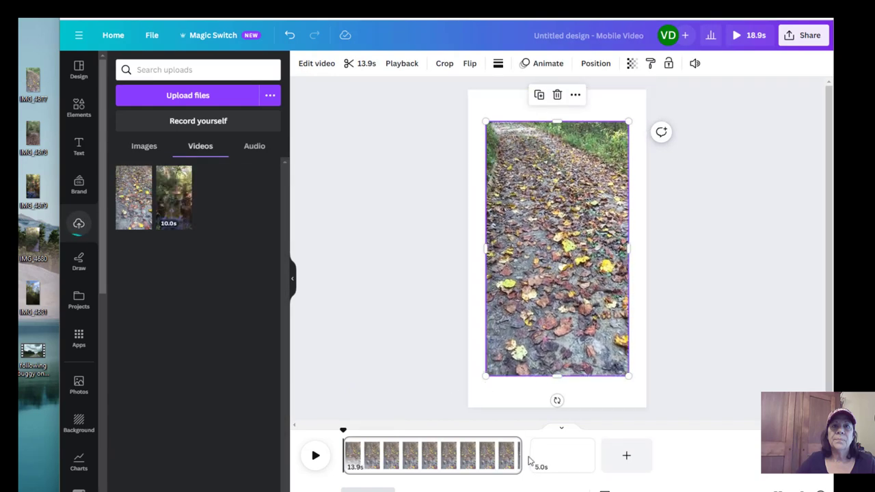
click(626, 455)
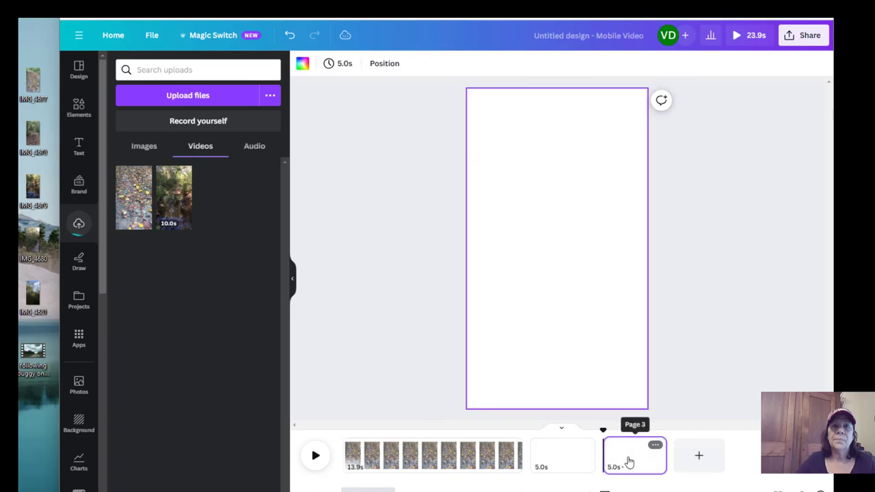
click(697, 468)
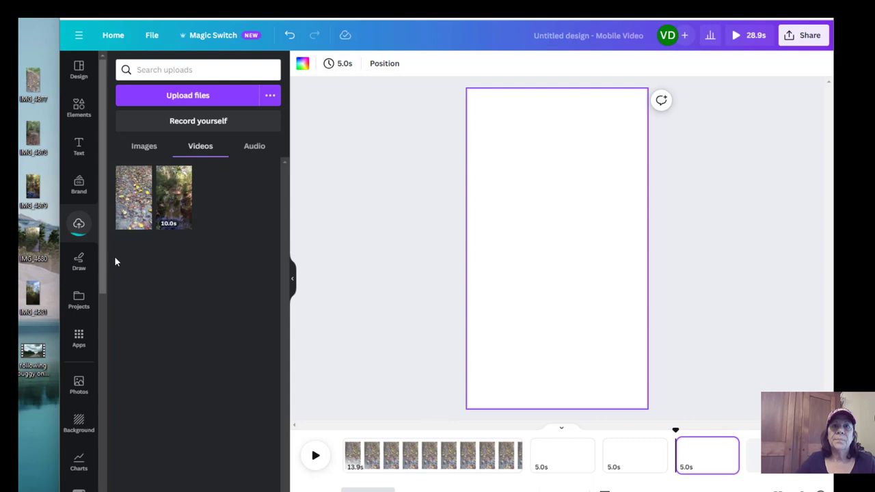
Add the 19.4s IMG_4678 forest clip to page 2, then play from page 1 and pause.
drag(39, 143, 560, 447)
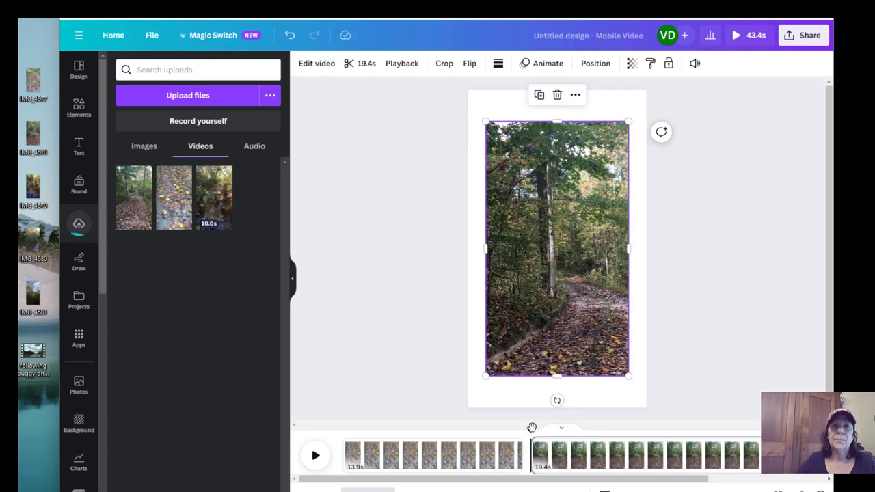
click(351, 455)
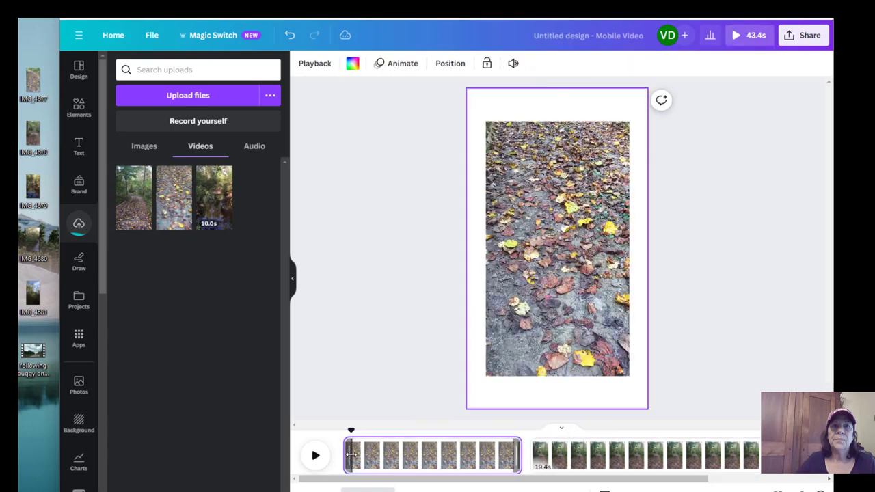
click(315, 457)
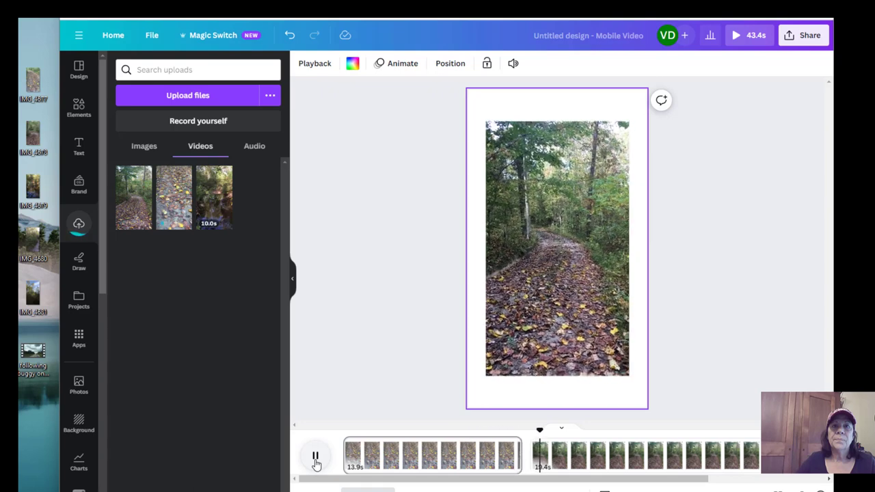
click(316, 459)
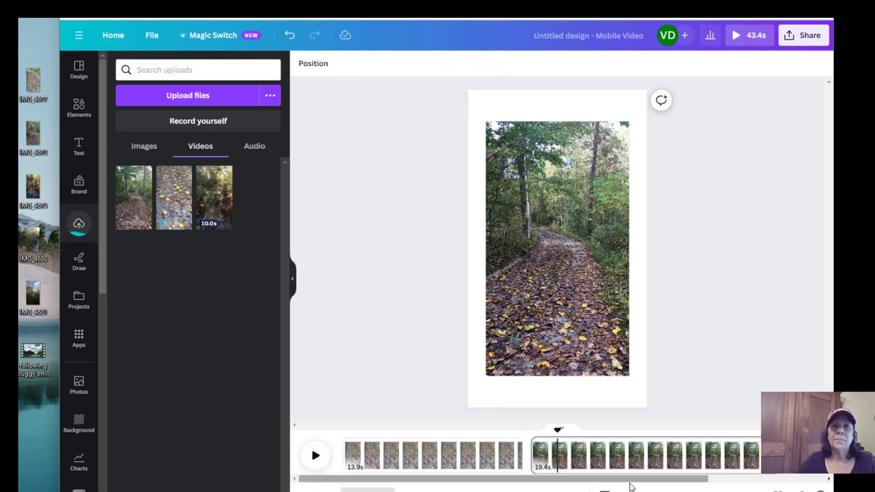
Fill the blank pages with IMG_4681's 10.0s creek reflection and another desktop clip.
drag(635, 481, 795, 478)
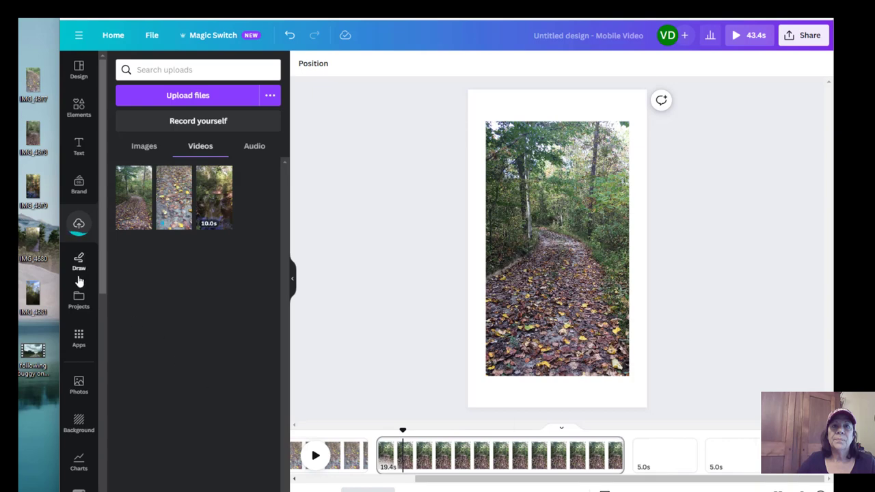
drag(61, 309, 654, 468)
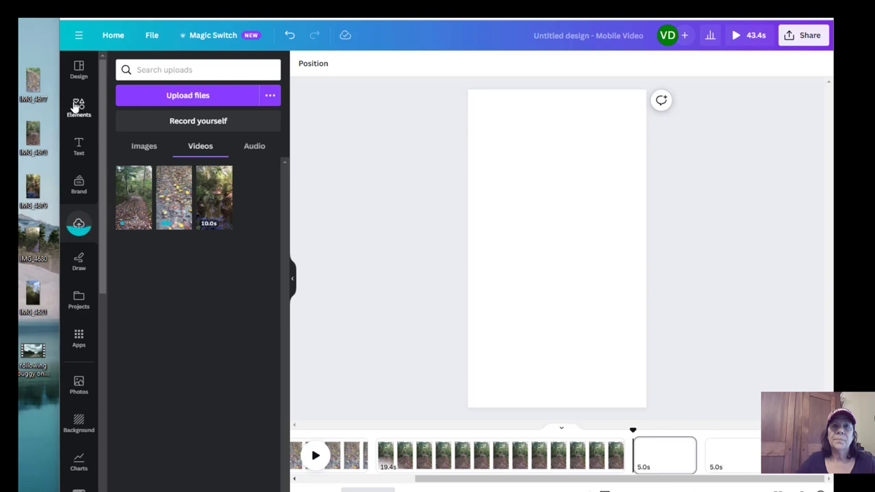
drag(38, 200, 727, 465)
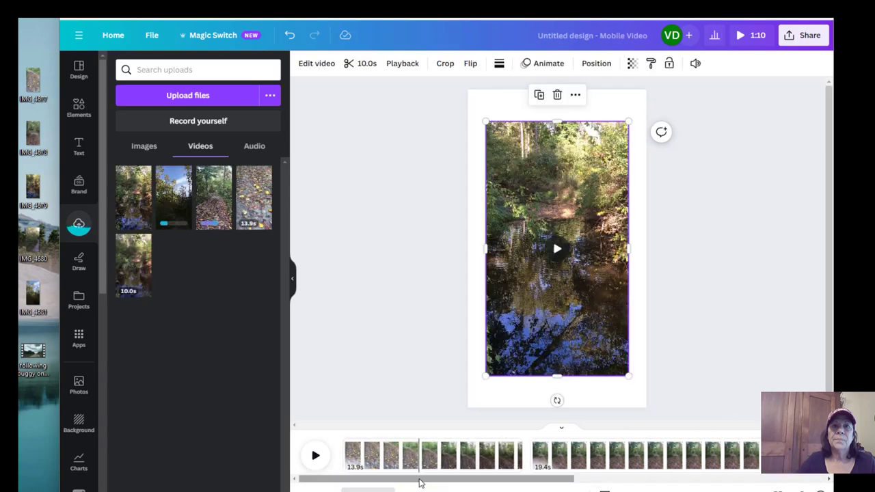
drag(424, 481, 661, 490)
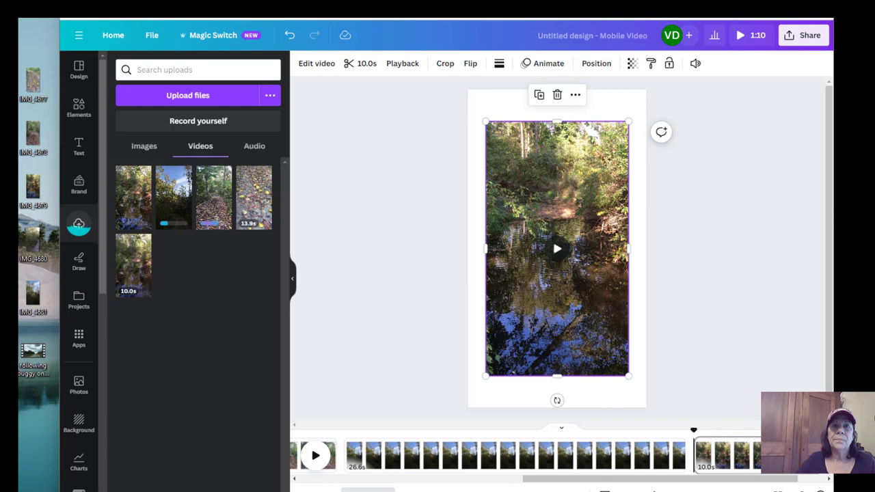
drag(661, 489, 436, 490)
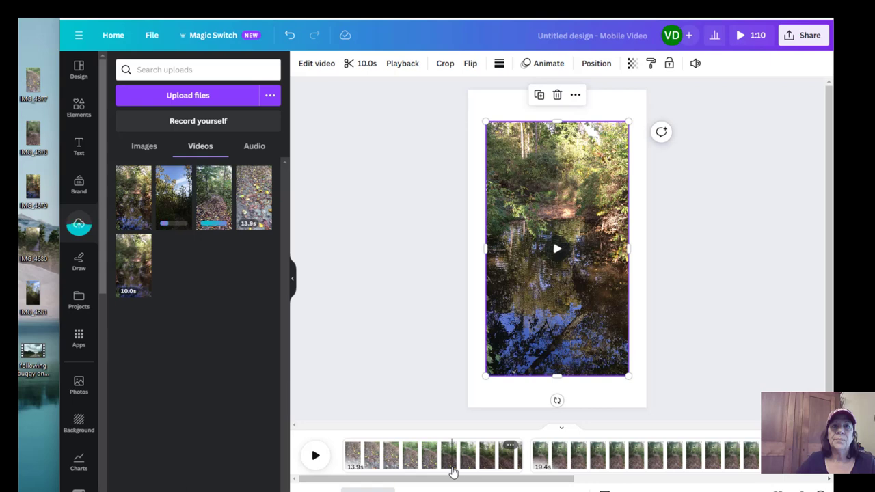
click(452, 471)
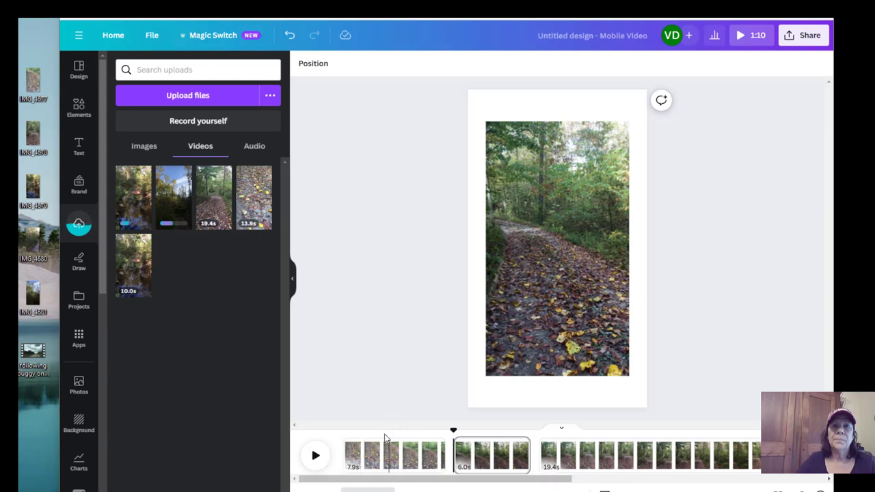
click(289, 35)
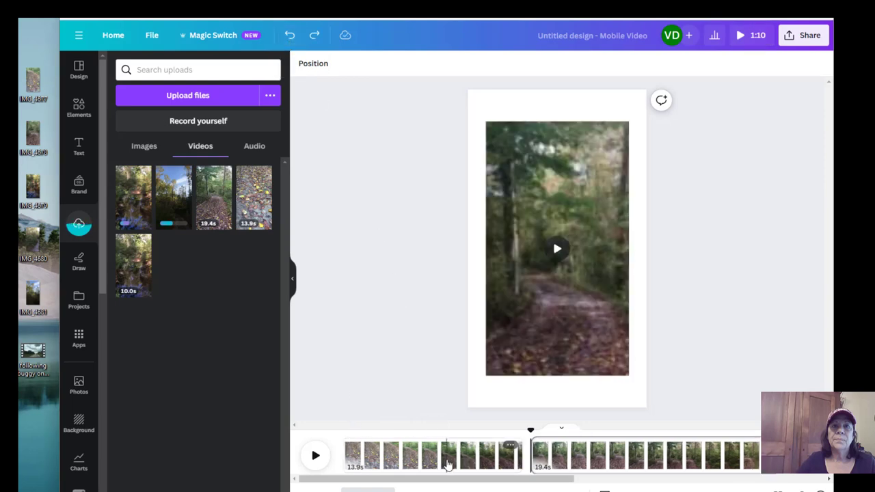
click(448, 465)
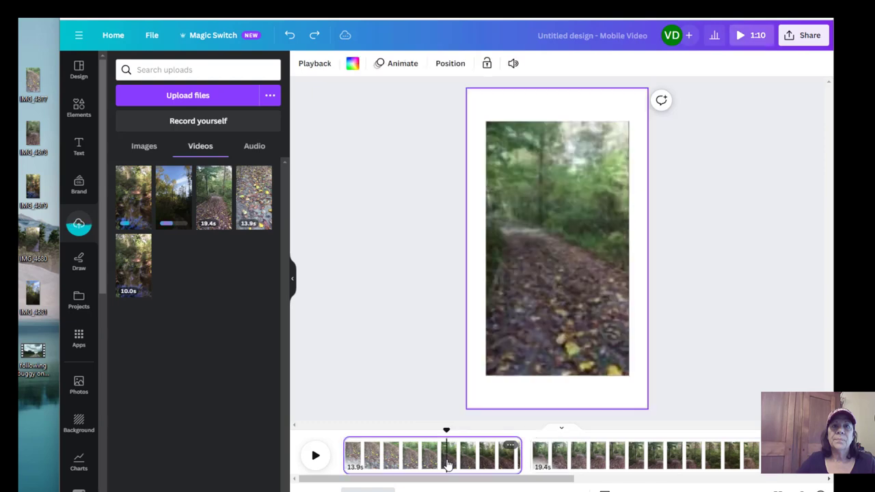
Split the opening leaf clip at the playhead into 7.9s and 5.9s pages.
right_click(448, 464)
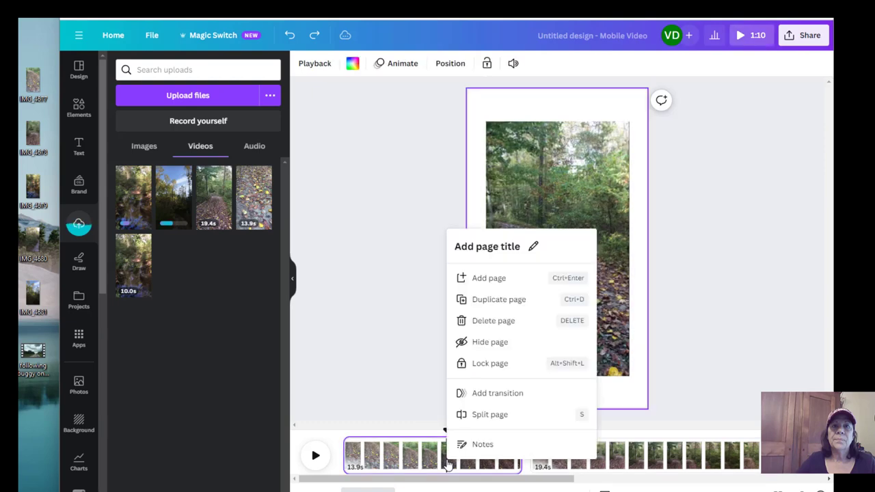
click(480, 415)
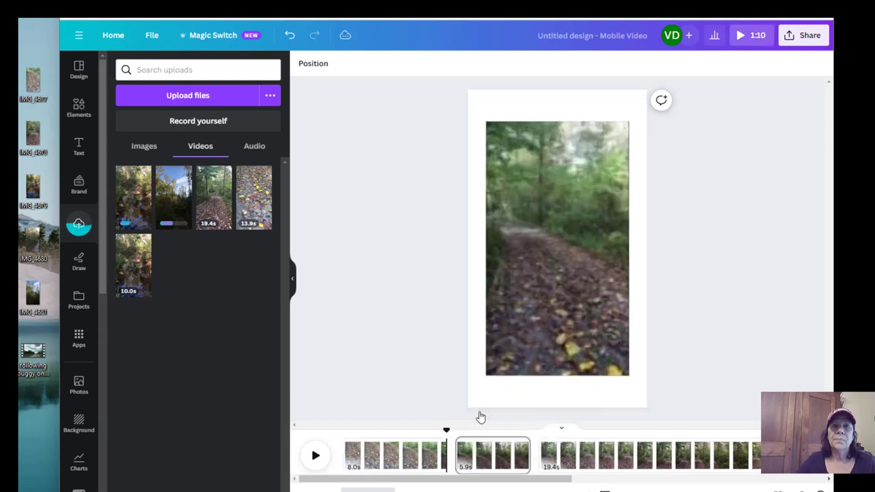
click(413, 464)
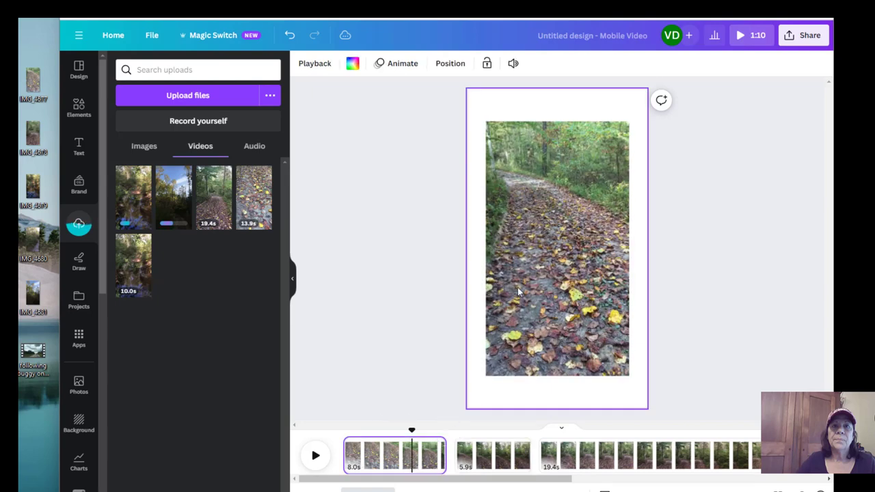
click(487, 464)
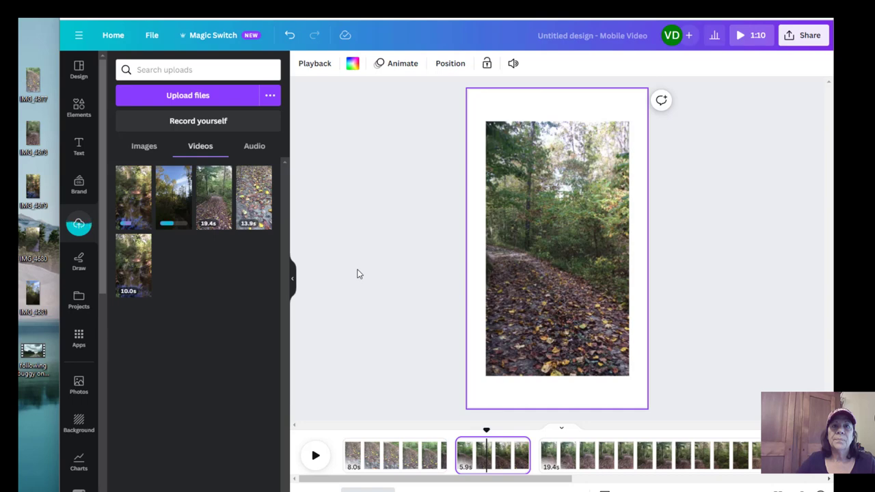
key(ctrl+z)
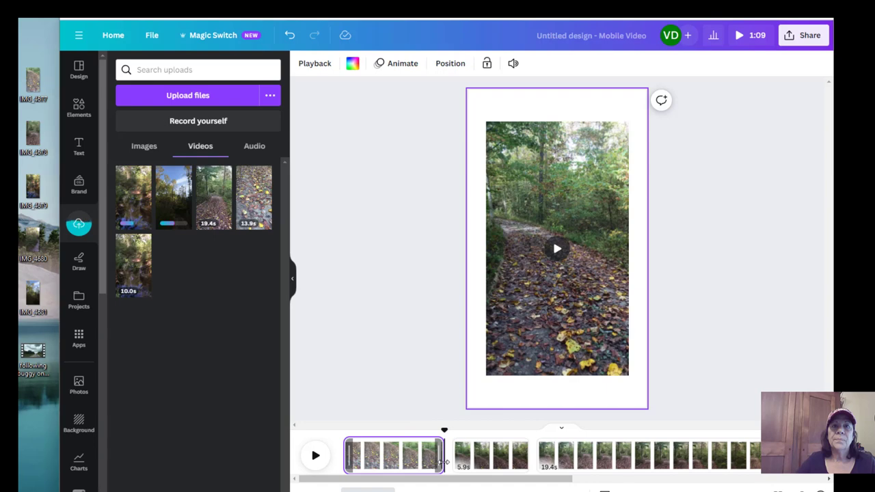
Trim the end of the first clip so it runs 6.9s.
drag(441, 462, 429, 462)
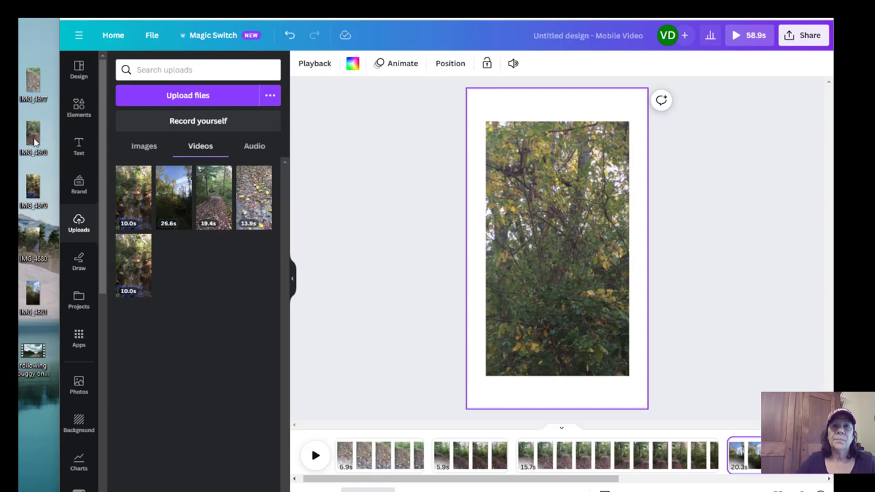
Play the trimmed 58.9s video, then pause the preview.
click(315, 462)
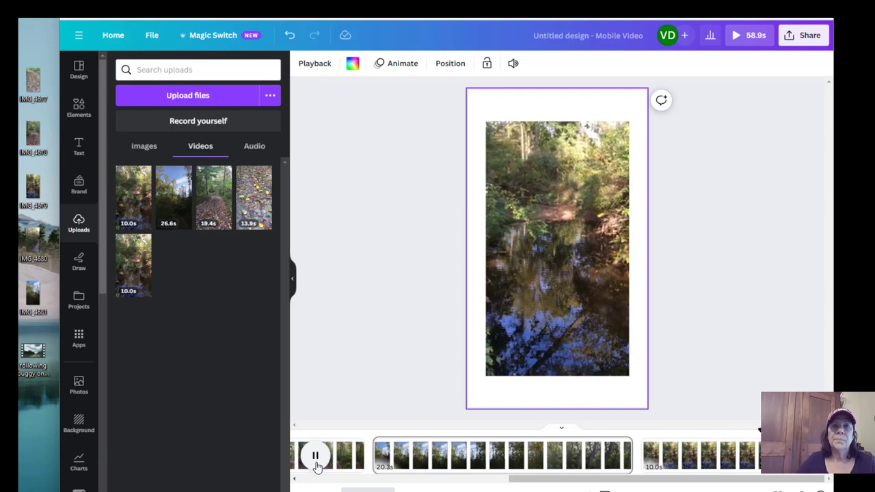
click(316, 463)
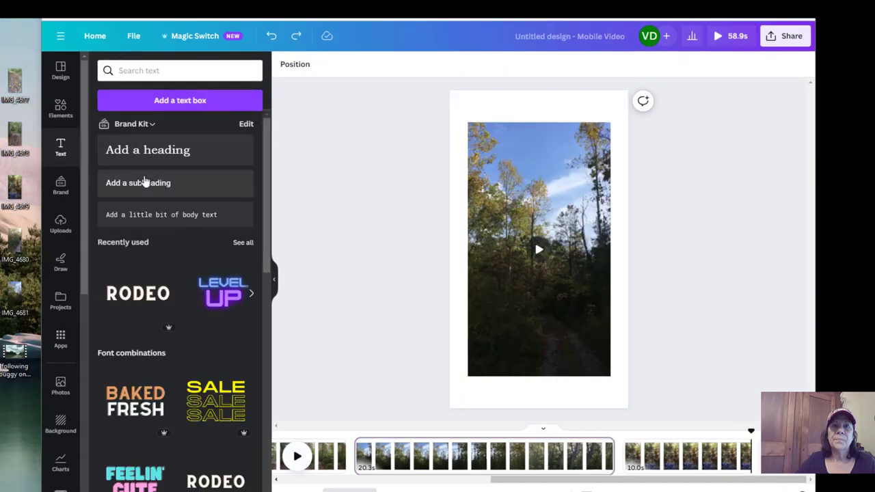
Add a falling-leaves graphic over the forest clip, rotate it to -101° and enlarge it to 1,116 square.
click(60, 113)
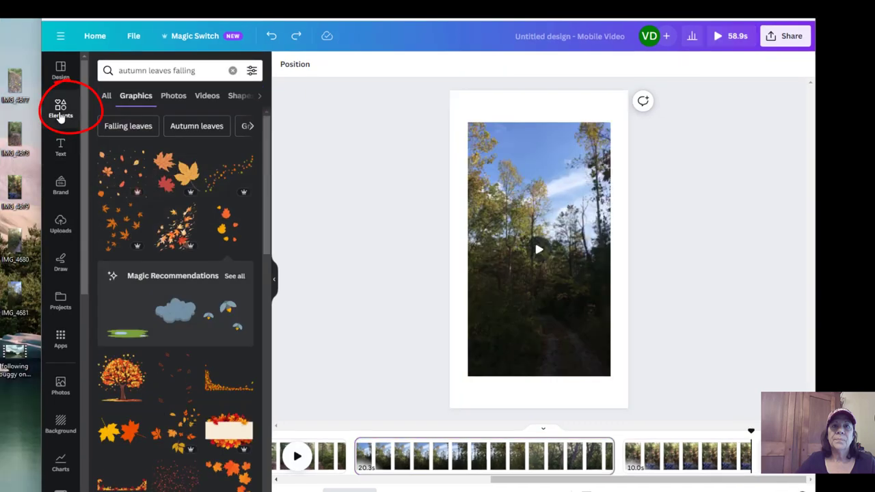
click(220, 241)
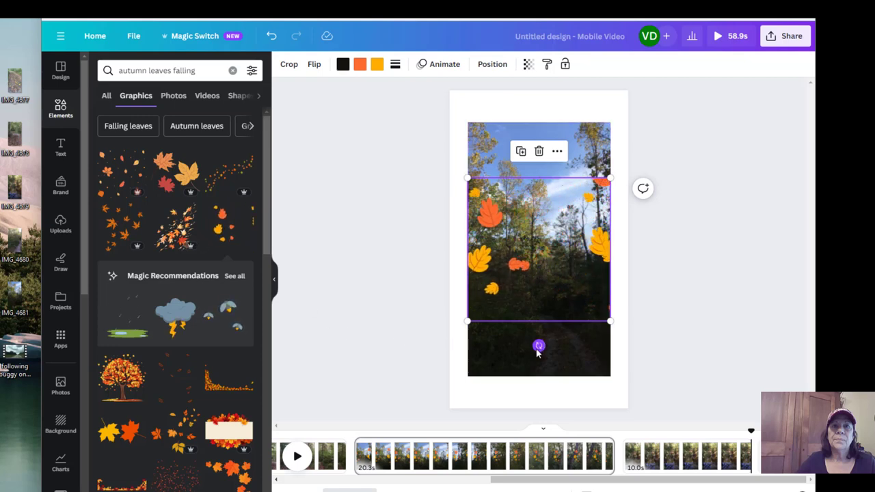
drag(538, 350, 600, 250)
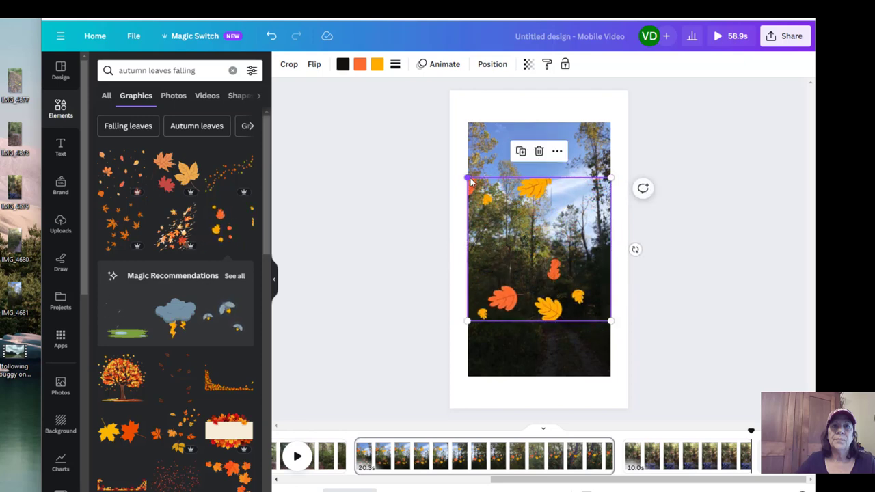
drag(469, 182, 471, 72)
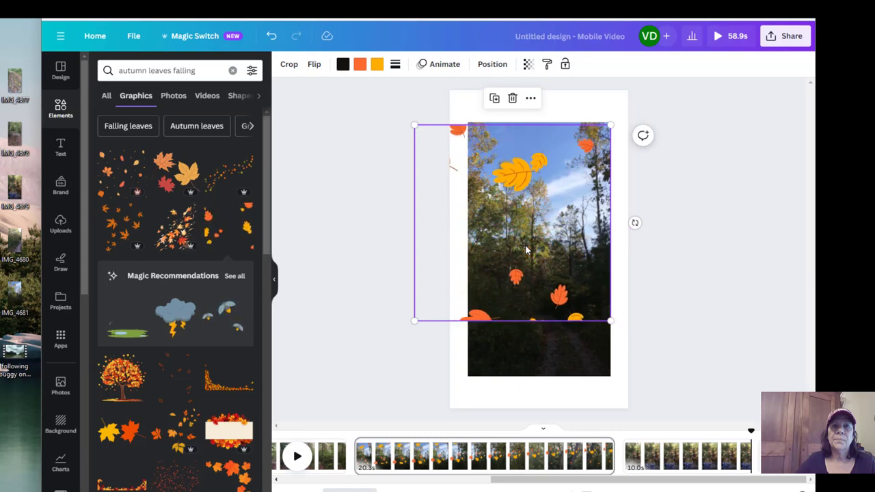
Undo the leaves graphic's enlargement and browse the autumn leaves graphics results.
click(271, 37)
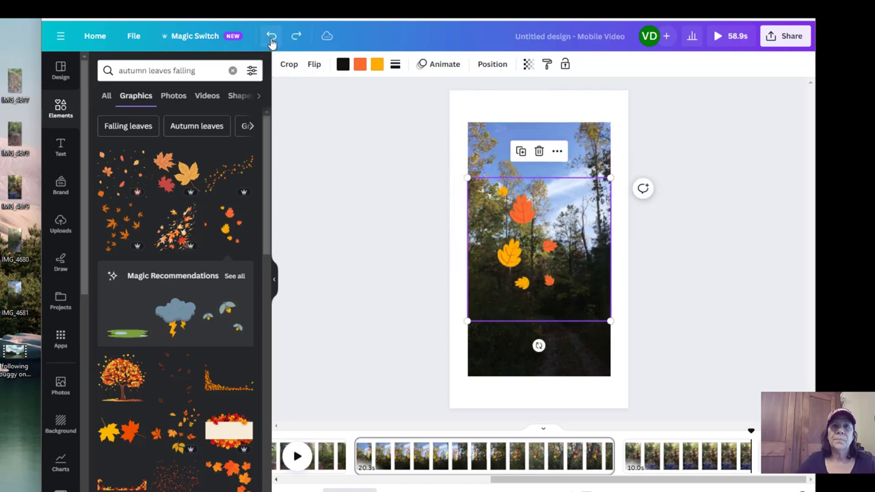
scroll(268, 251, down, 2)
drag(268, 251, 270, 316)
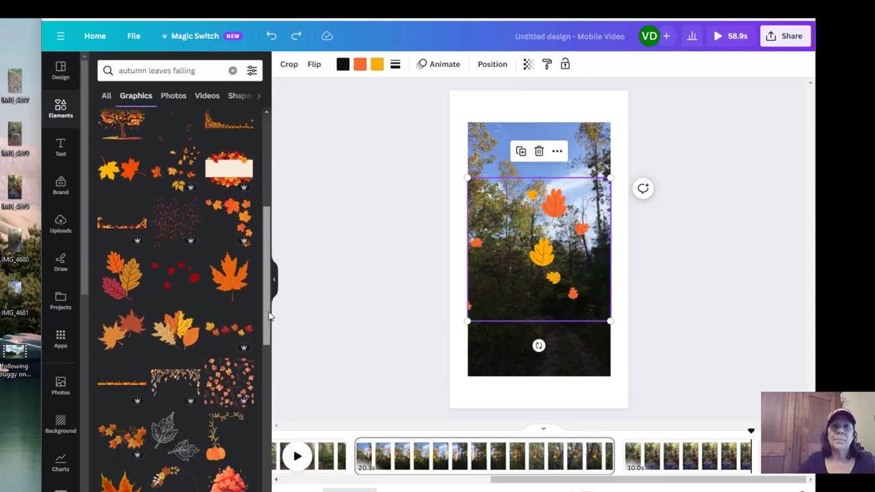
scroll(164, 147, up, 5)
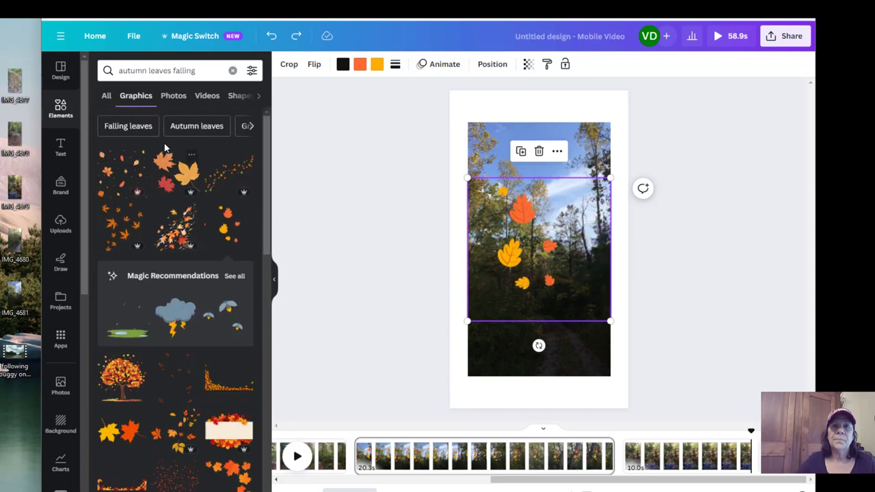
Search 'video autumn leaves falling' and browse its Videos results.
click(116, 71)
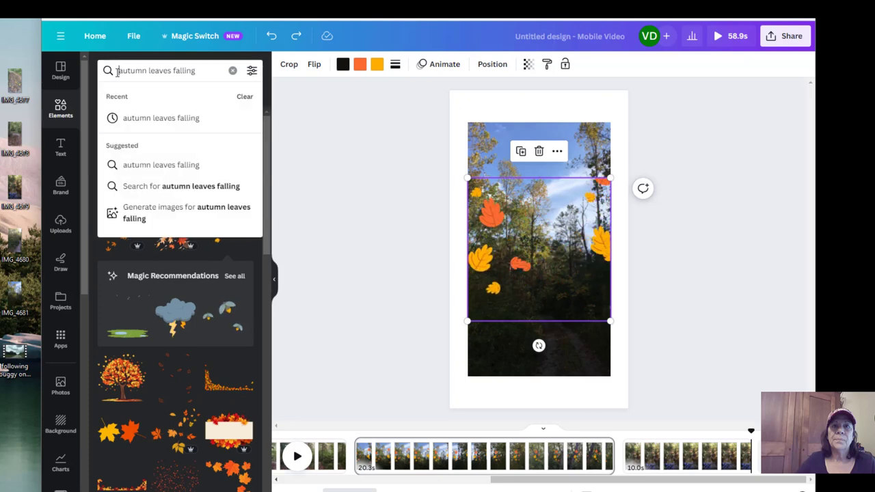
text(video)
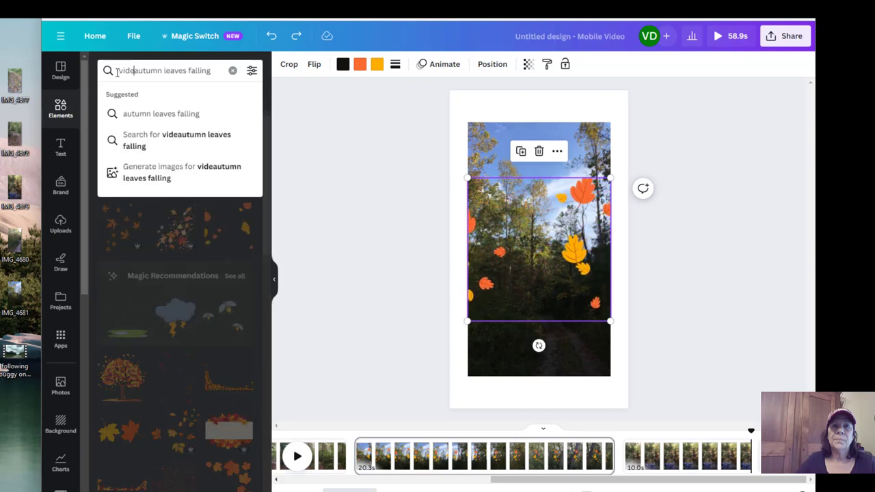
key(Return)
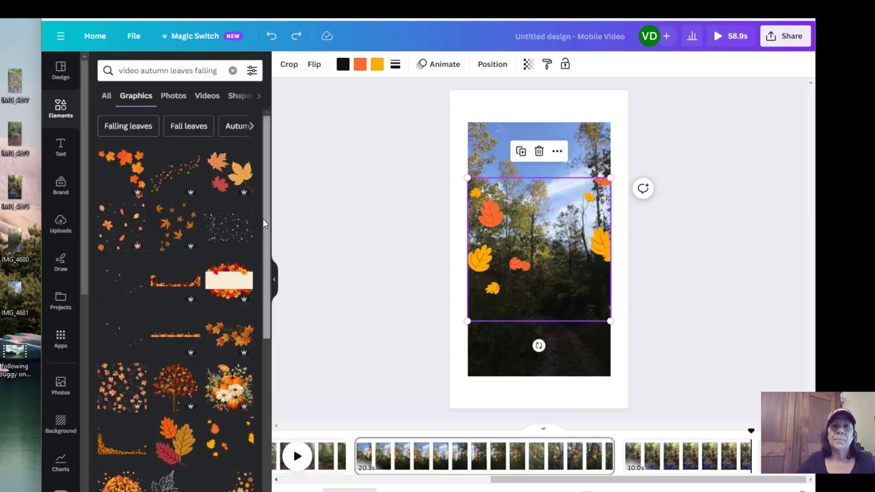
scroll(263, 225, down, 1)
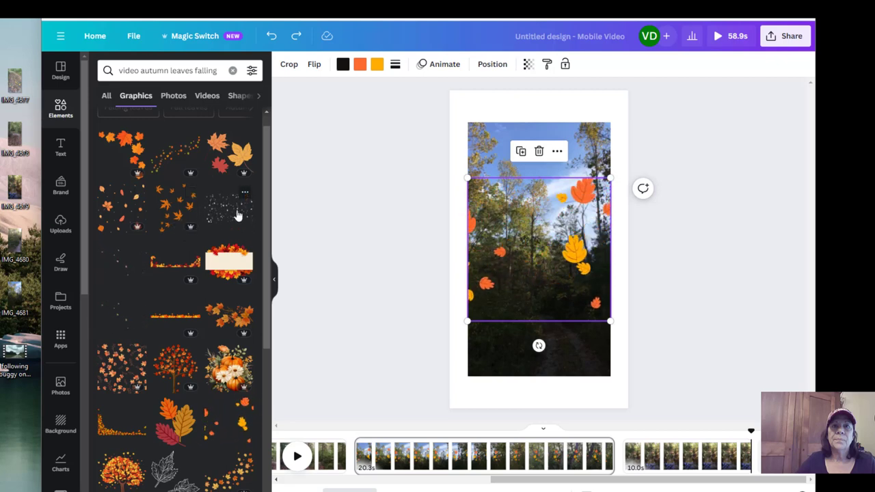
drag(267, 229, 271, 382)
scroll(253, 270, up, 4)
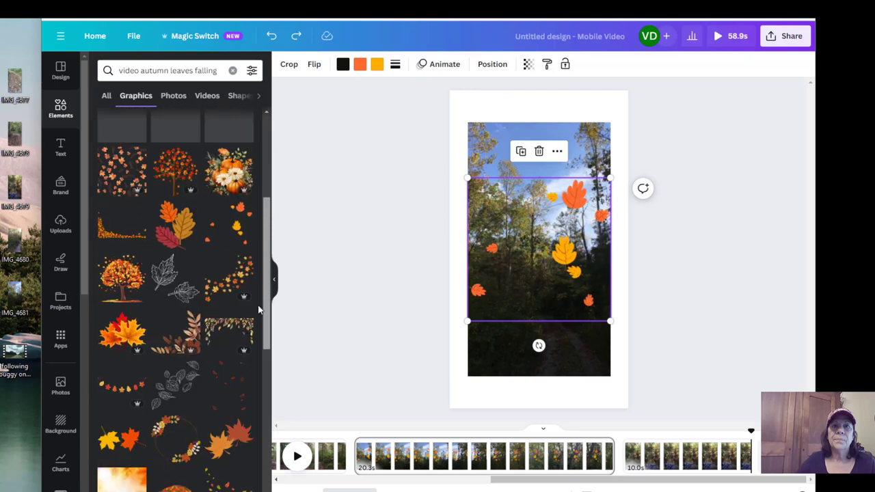
click(207, 97)
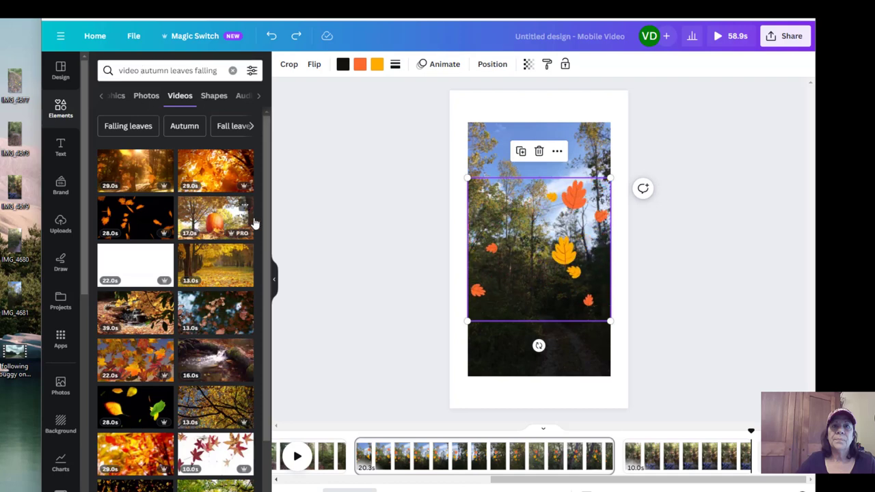
scroll(265, 304, down, 3)
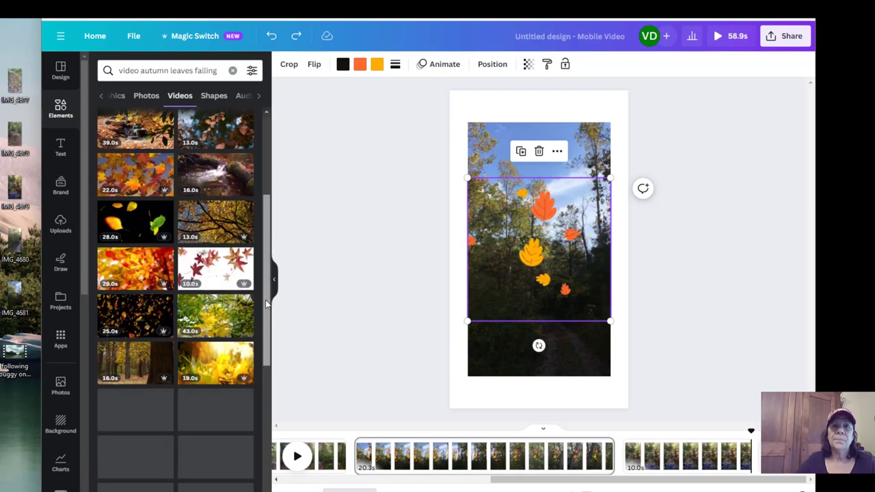
scroll(266, 294, up, 3)
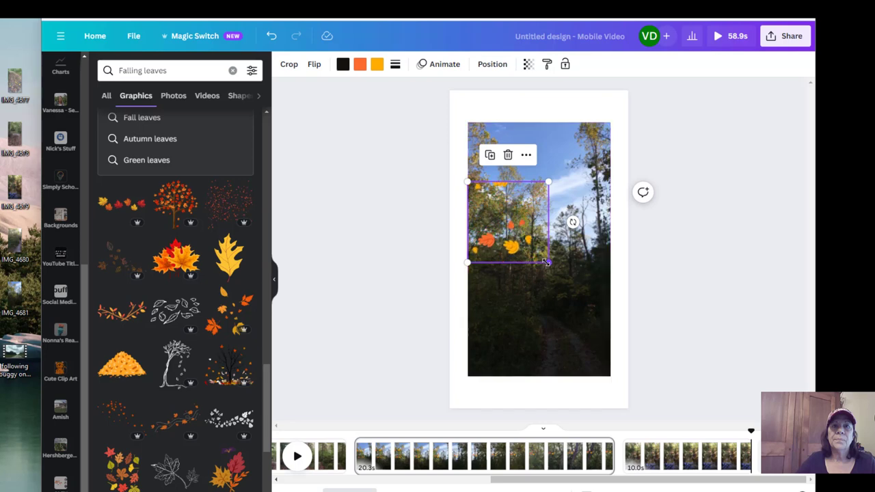
Shrink the falling-leaves overlay to 432 × 432 and play the video to preview it.
drag(547, 262, 535, 258)
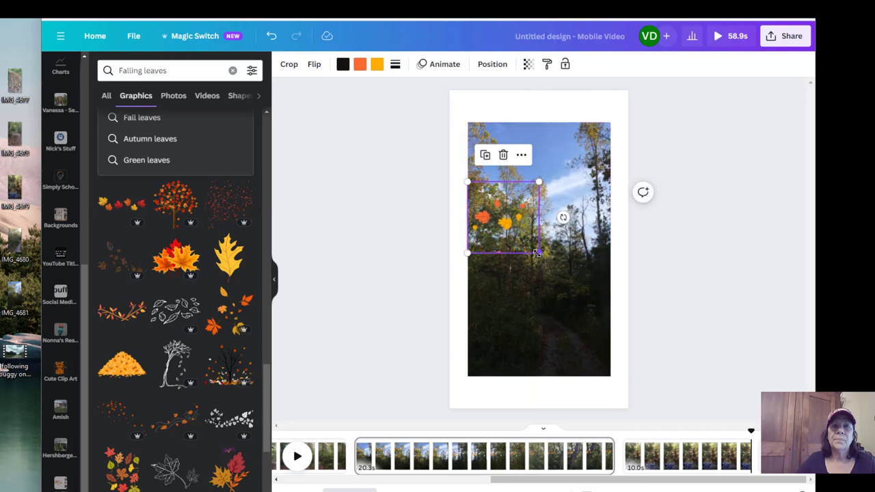
click(297, 456)
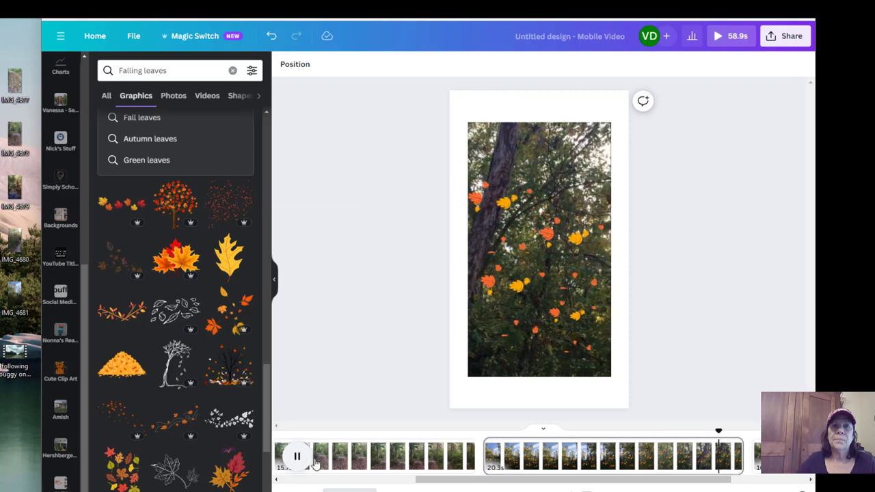
Pause playback, scroll back to the first leaf-covered path clip, and preview it briefly.
click(299, 463)
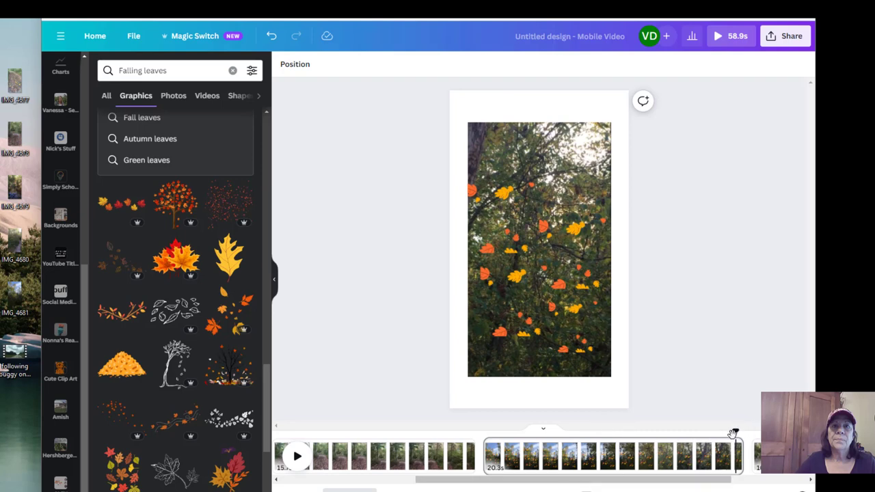
drag(582, 482, 446, 483)
click(330, 461)
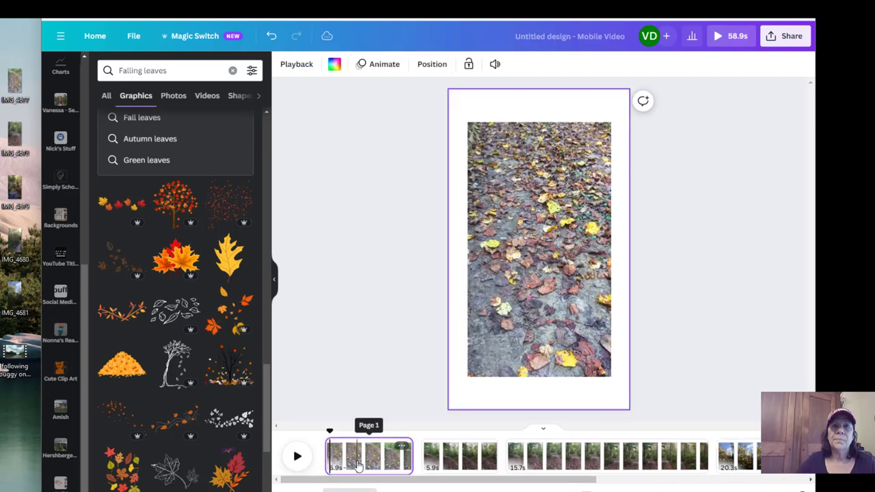
click(297, 457)
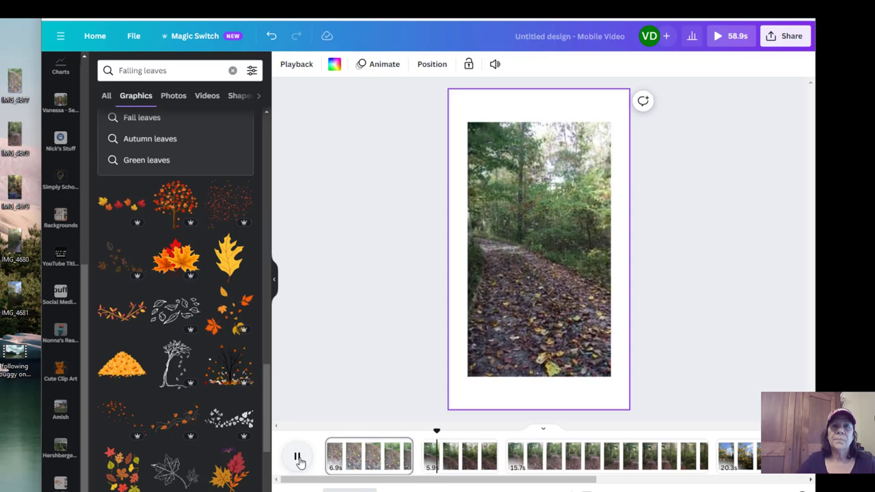
click(298, 458)
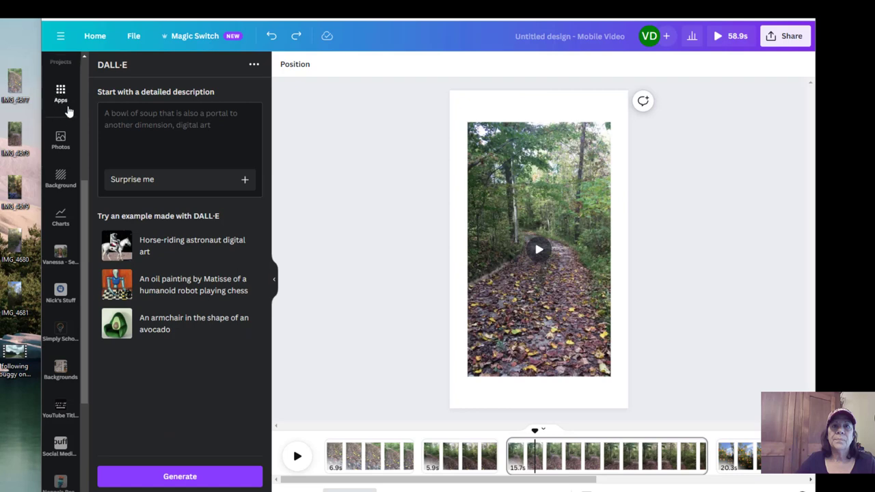
Open the DALL·E app from Apps and enter 'one autumn leaf falling with transparent background'.
click(68, 111)
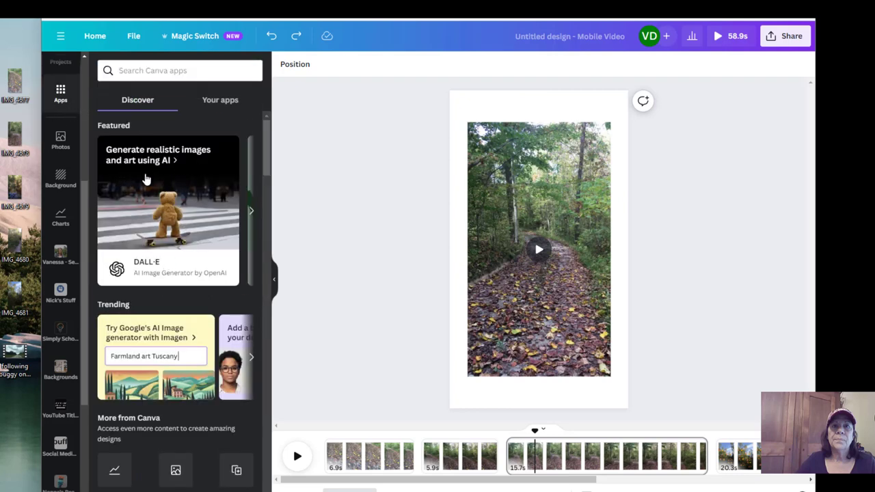
click(183, 201)
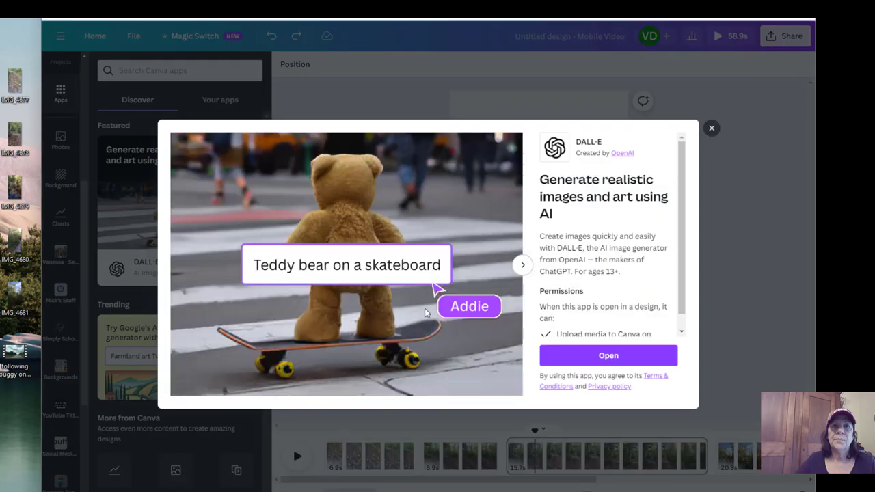
click(587, 356)
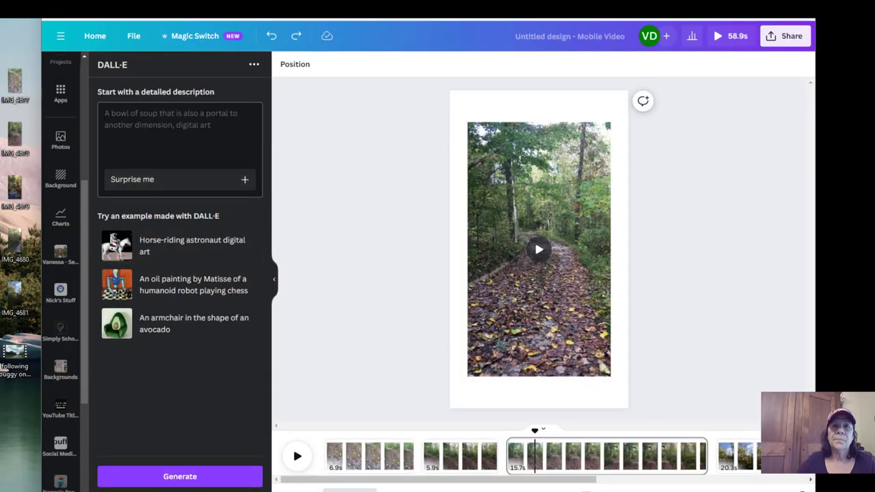
click(104, 118)
text(o)
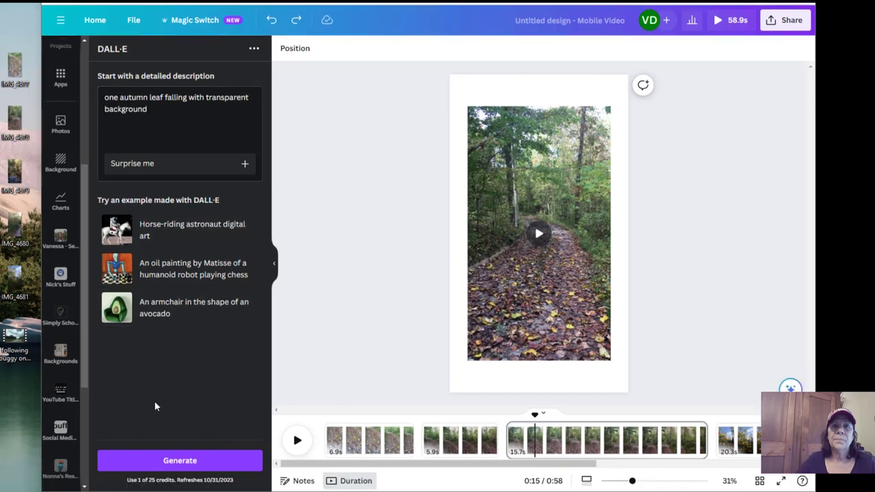
Generate the DALL·E leaf image, then select the falling-leaves overlay on the forest clip.
click(176, 482)
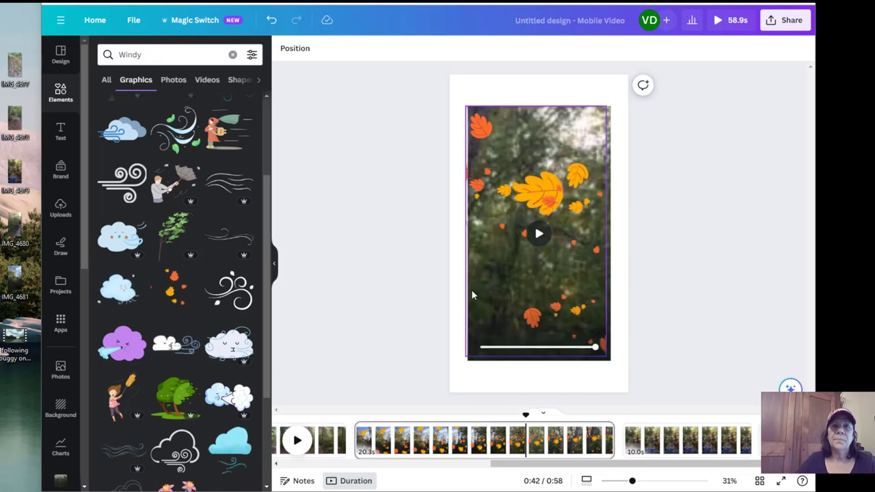
click(543, 310)
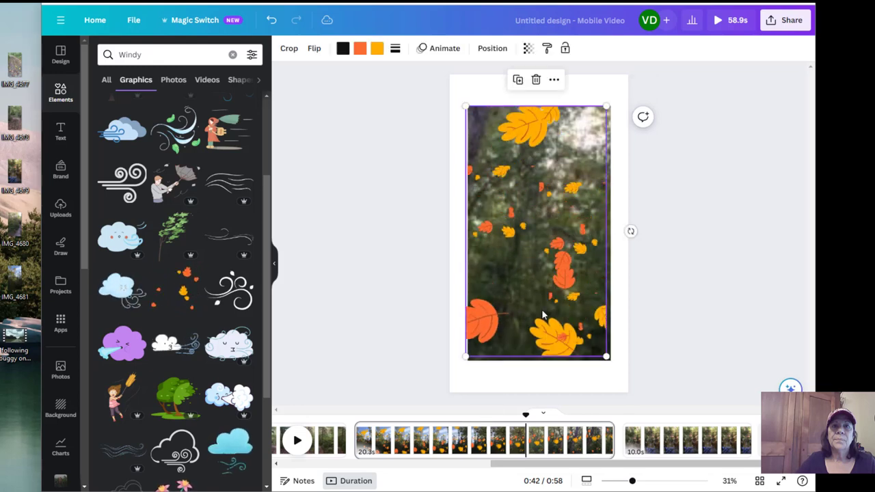
Crop the falling-leaves overlay and confirm the crop with Done.
click(289, 49)
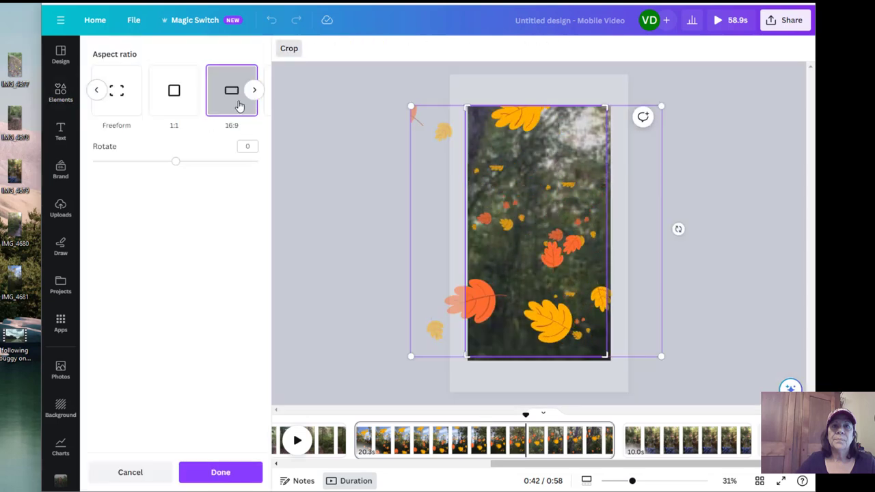
click(305, 129)
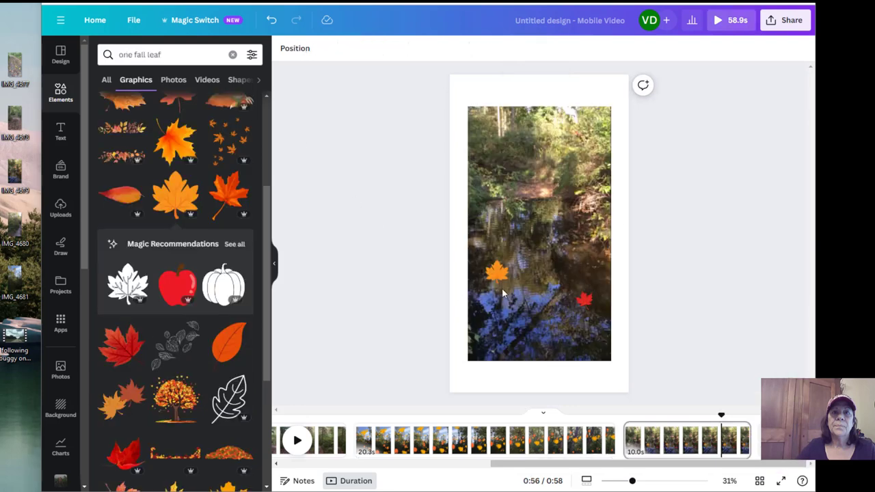
Tilt the orange leaf slightly clockwise and the red leaf to about -8° on the creek clip.
click(500, 280)
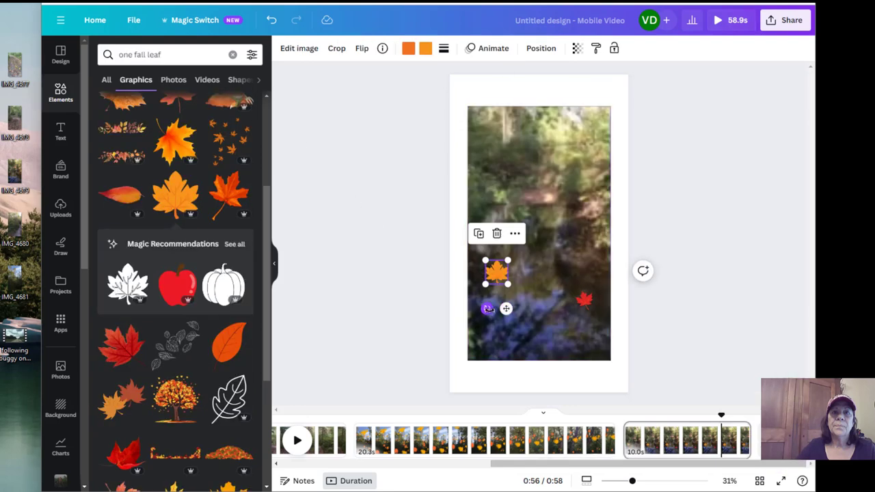
drag(487, 309, 481, 309)
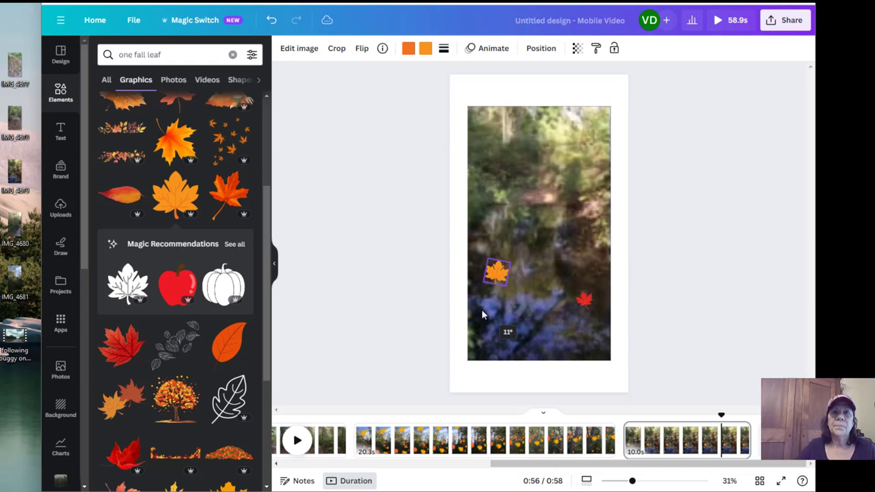
click(399, 314)
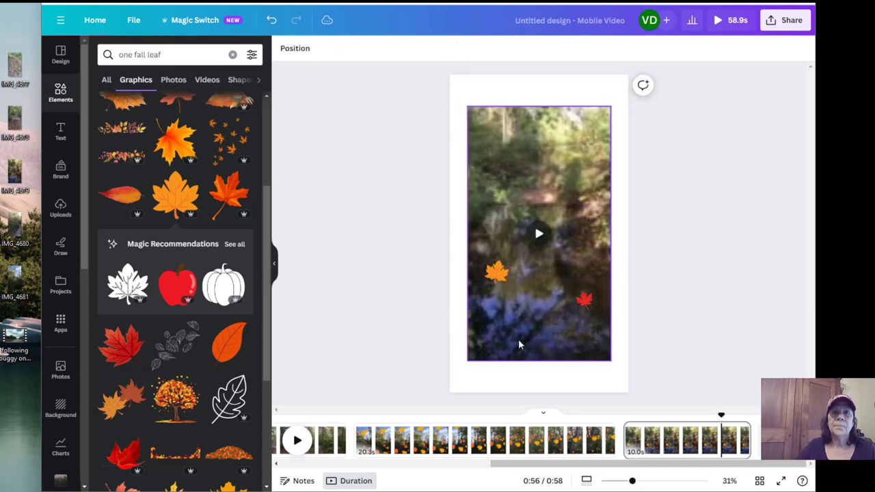
click(585, 304)
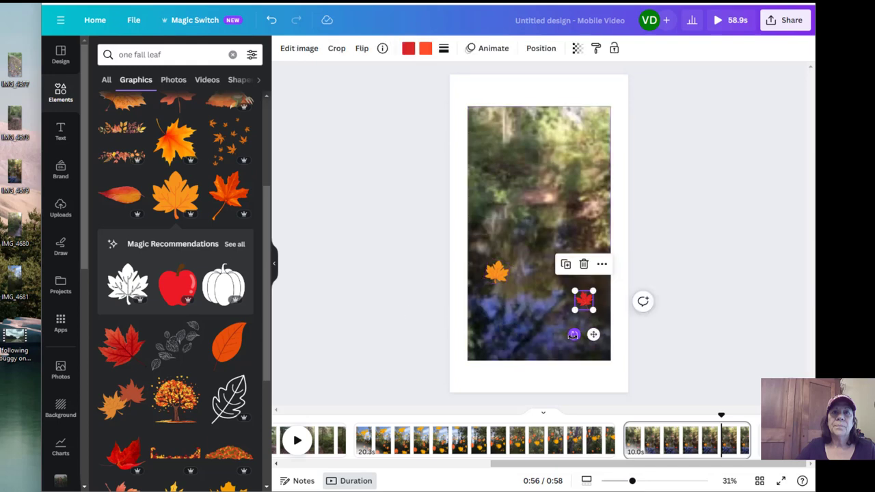
drag(573, 335, 578, 337)
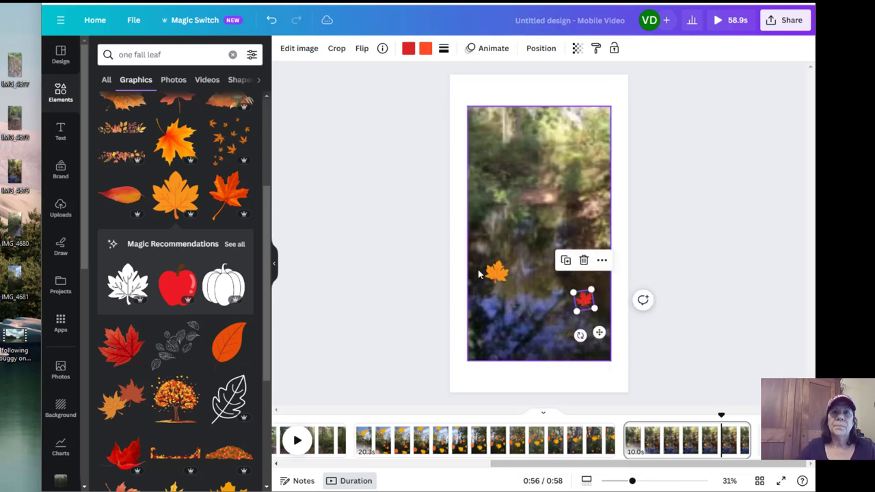
Give both the red and orange leaves the Tumble animation.
click(486, 48)
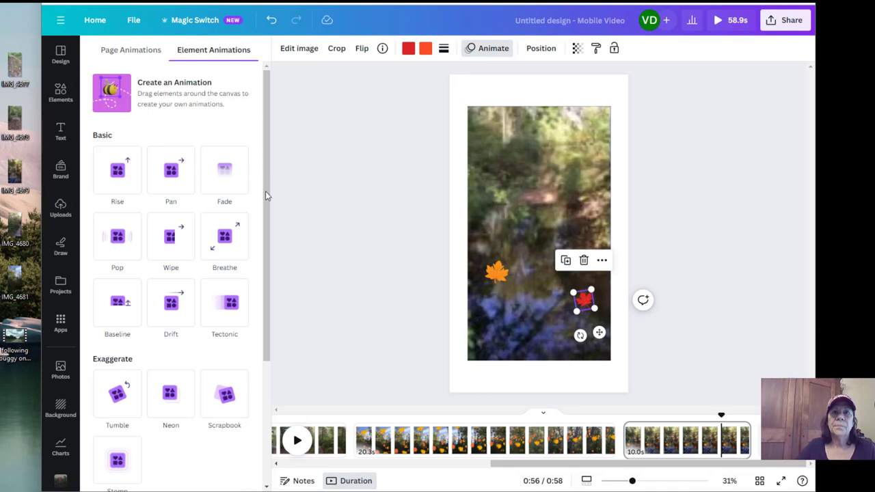
drag(265, 191, 261, 264)
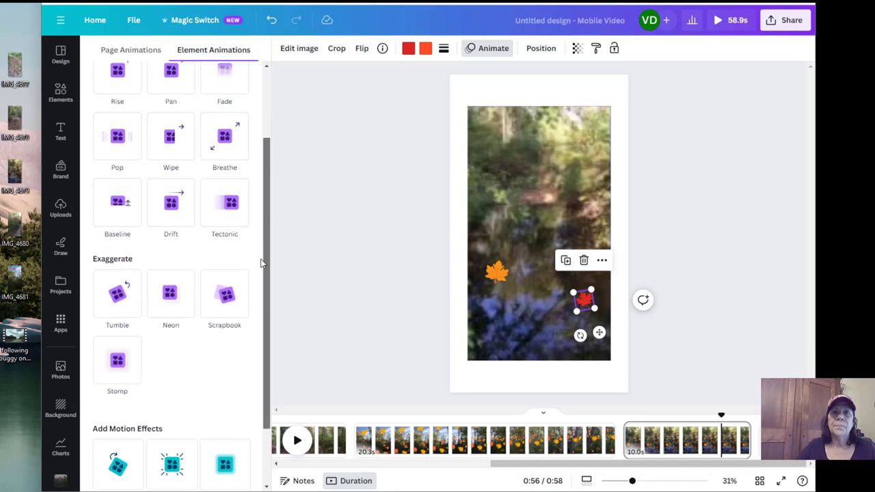
click(117, 301)
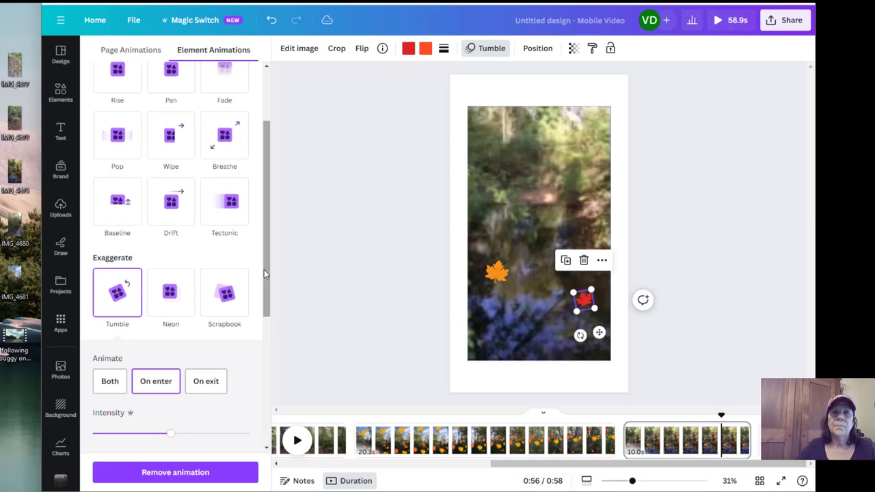
drag(264, 269, 264, 259)
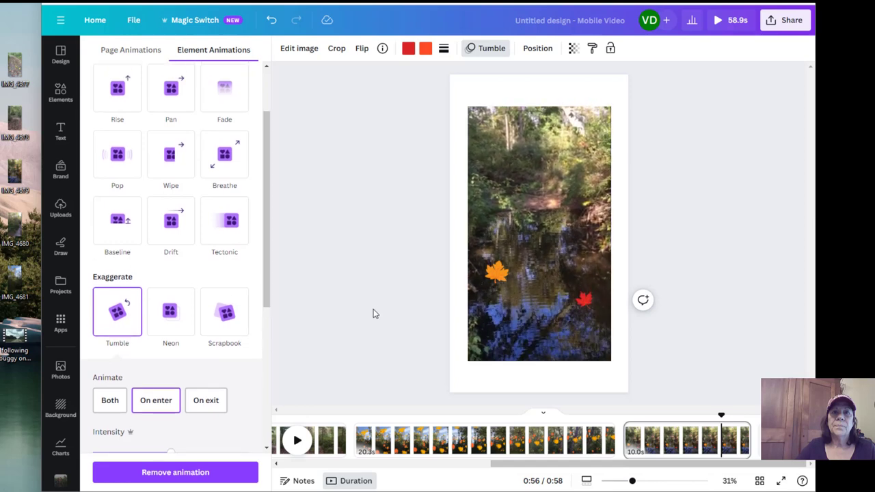
click(494, 279)
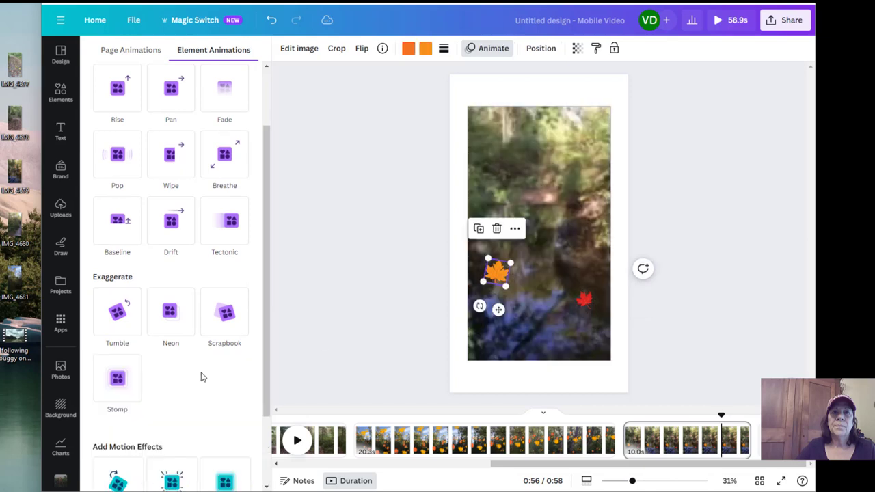
click(126, 334)
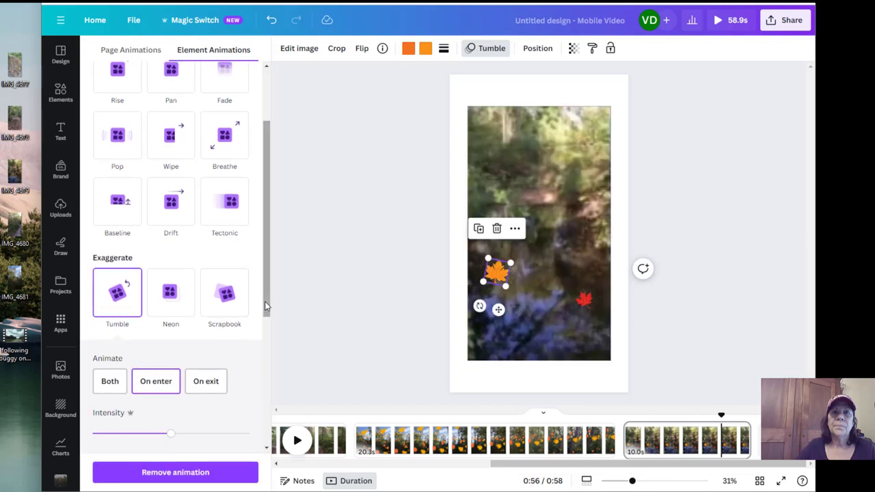
scroll(267, 288, up, 1)
scroll(266, 289, up, 1)
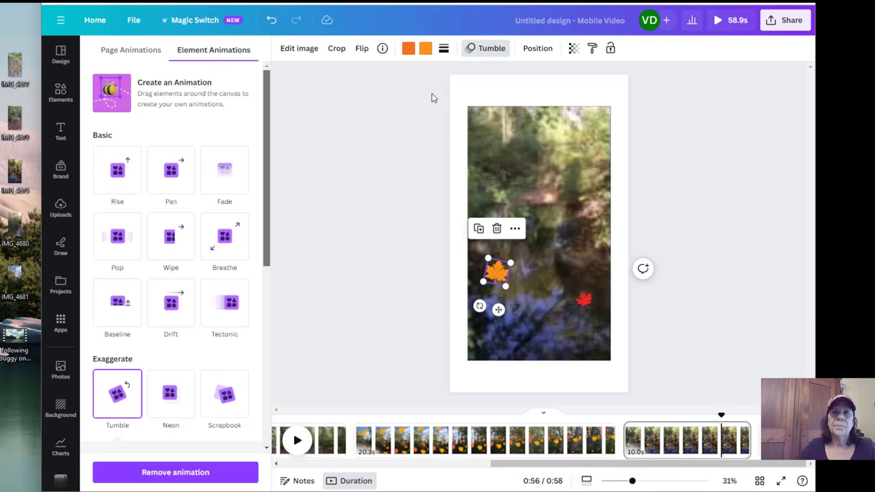
Preview the last clip from 0:48 to watch the leaves tumble.
click(291, 451)
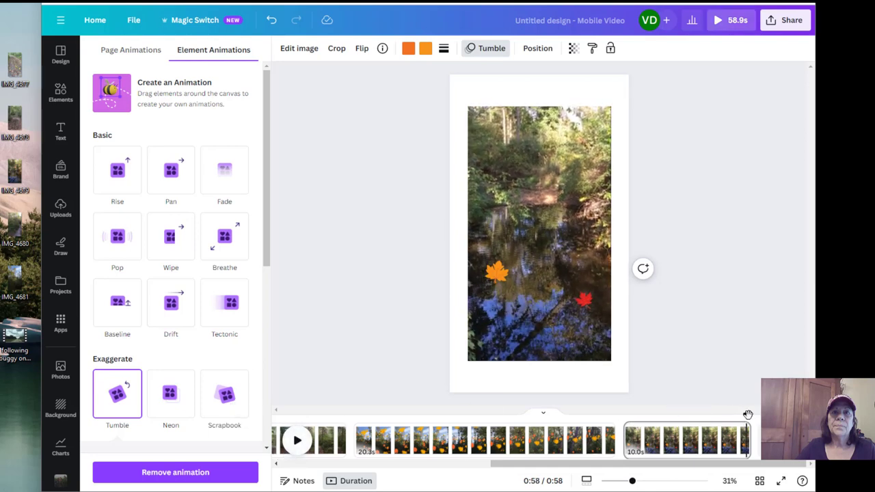
drag(748, 417, 622, 415)
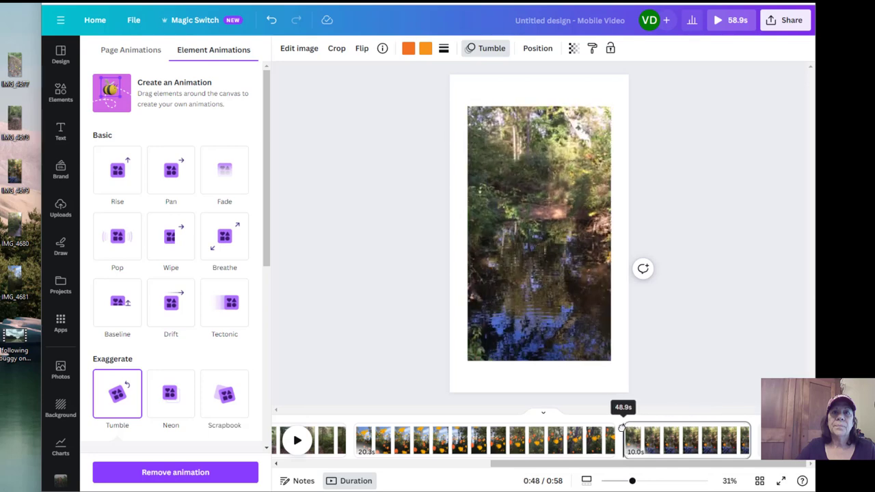
click(297, 440)
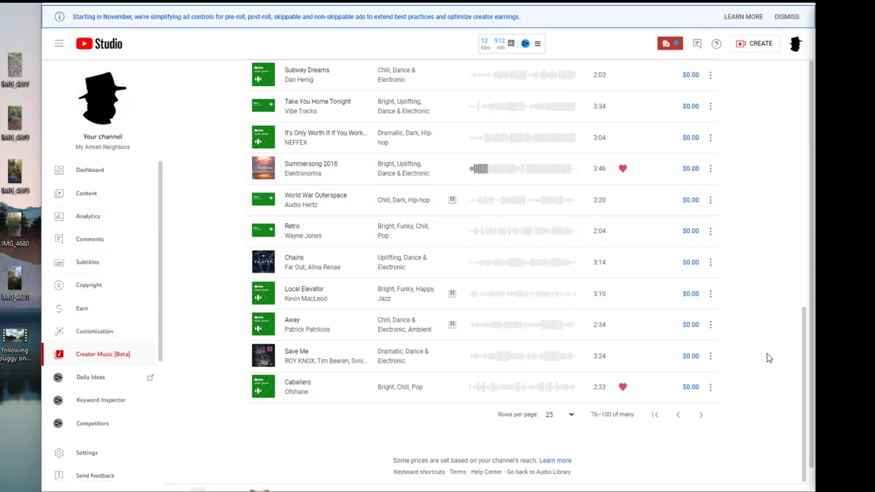
mouse_move(804, 352)
mouse_down()
mouse_move(801, 277)
mouse_move(807, 346)
mouse_up()
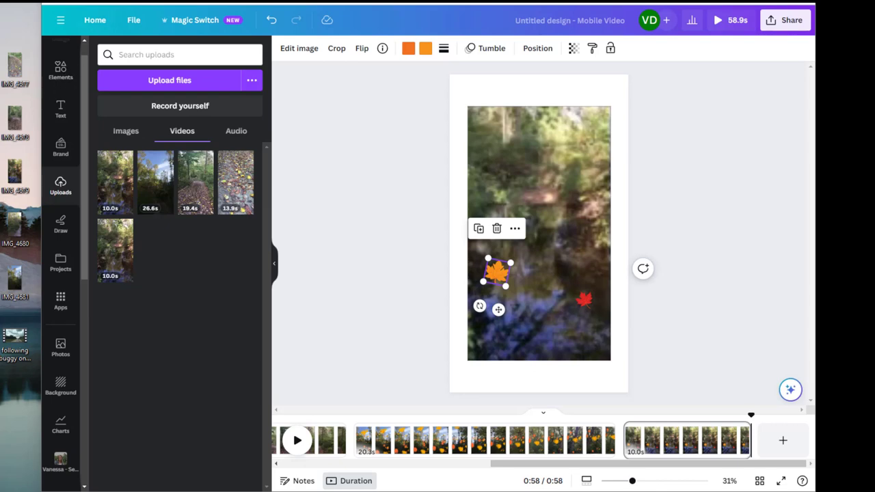
Upload the Elektronomia Summersong audio file and drop it onto the start of the timeline.
drag(15, 174, 146, 274)
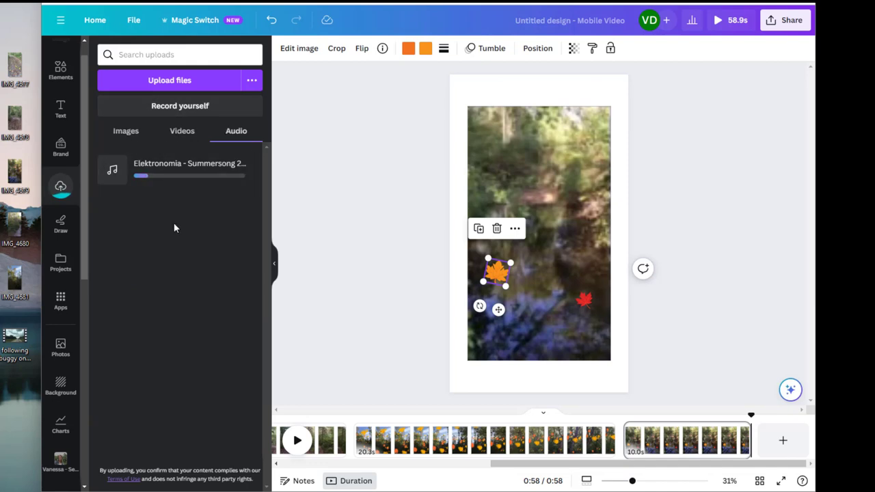
click(287, 259)
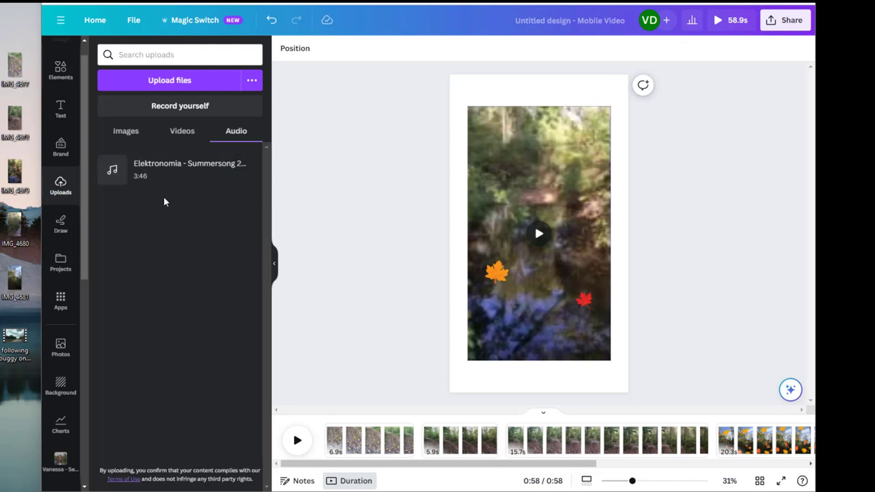
drag(157, 176, 407, 413)
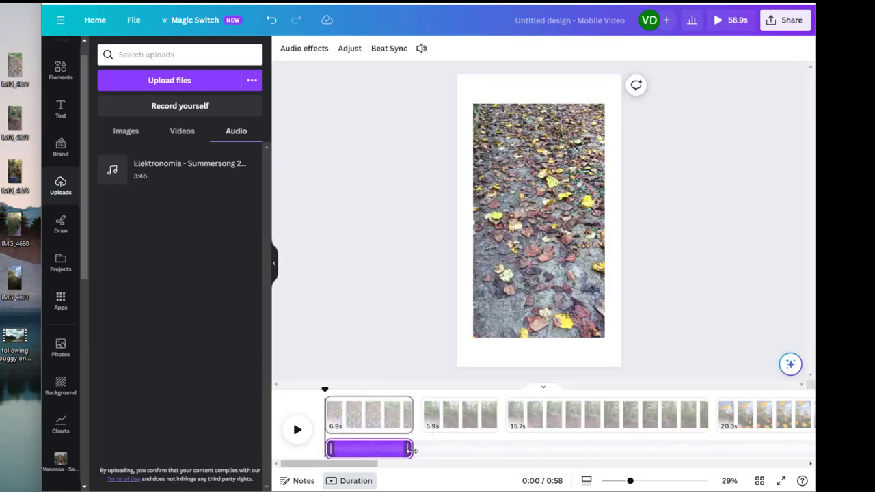
Extend the opening Summersong clip to about 9.8 seconds and play the video with music.
drag(411, 450, 667, 452)
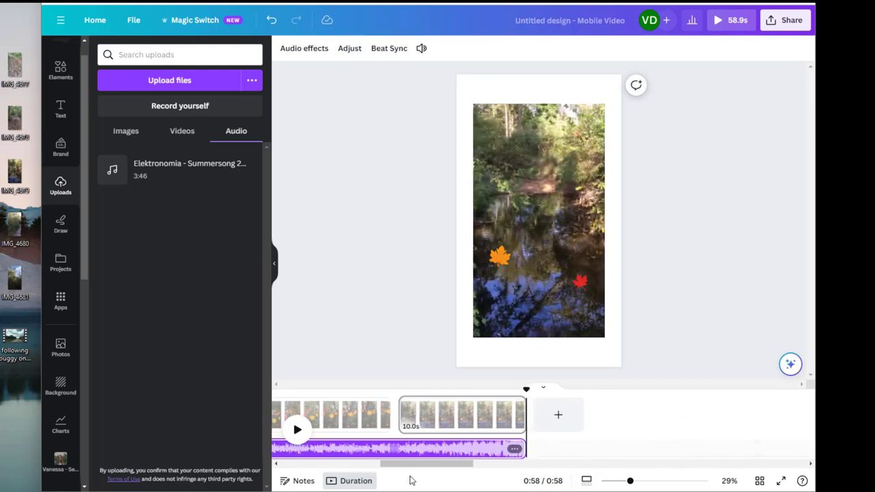
click(297, 430)
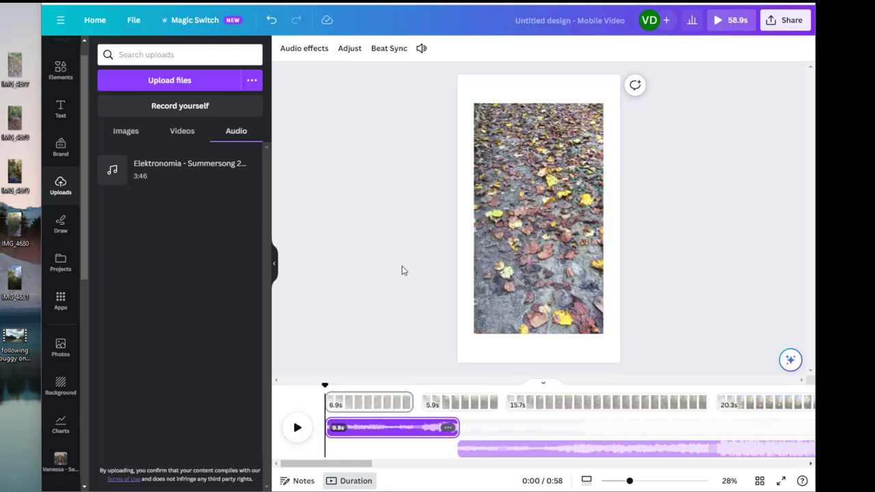
Trim the opening Summersong clip to 9.7 seconds and move the playhead back to 0:00.
drag(367, 468, 424, 469)
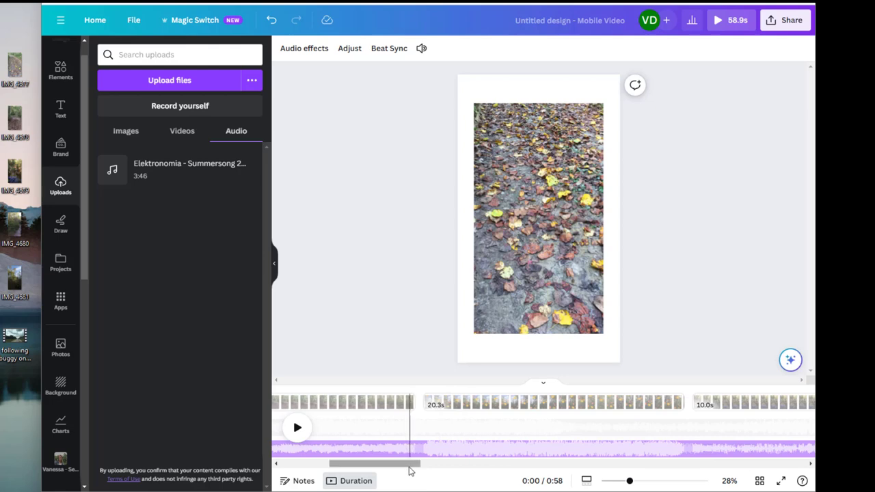
drag(409, 471, 348, 475)
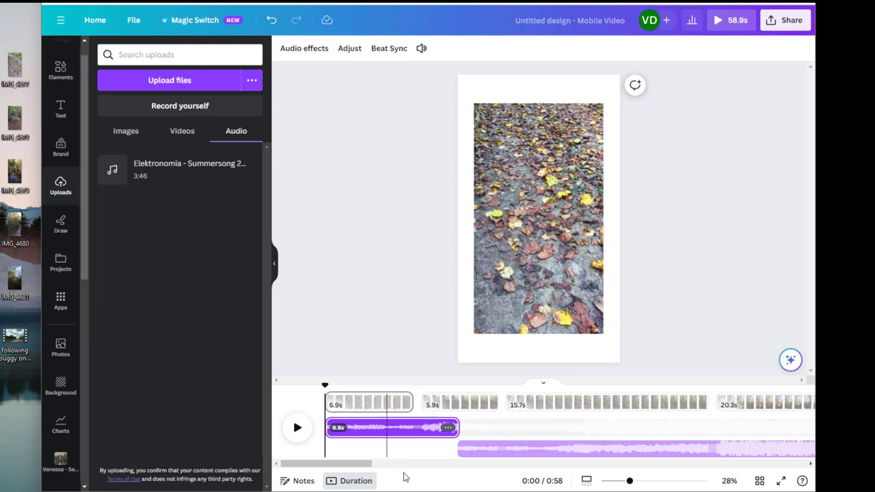
mouse_move(451, 429)
mouse_down()
mouse_move(426, 428)
mouse_move(460, 431)
mouse_up()
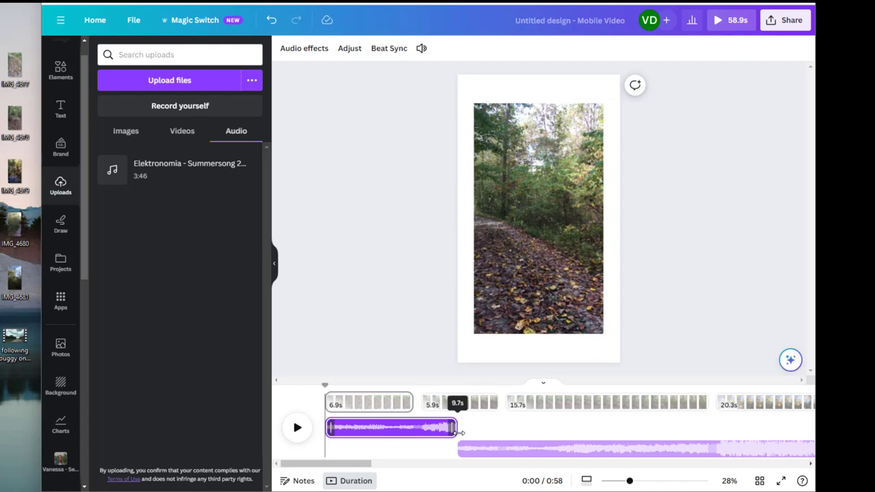
drag(460, 431, 459, 430)
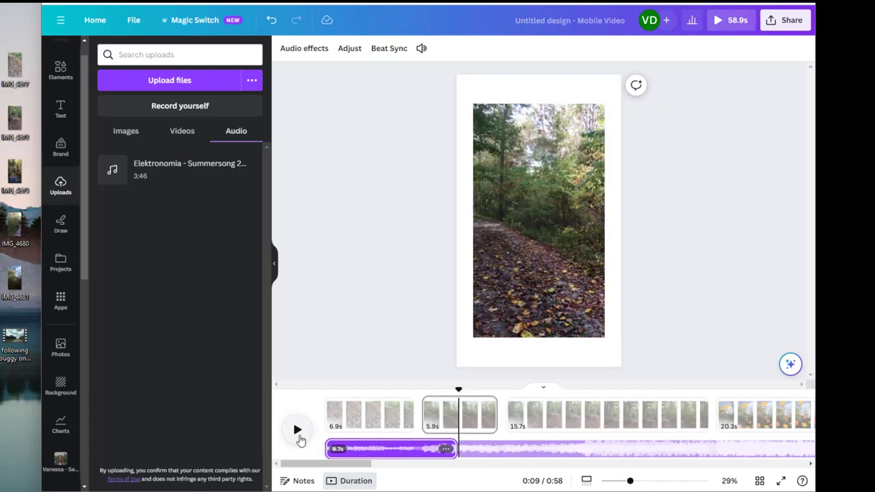
drag(458, 389, 327, 390)
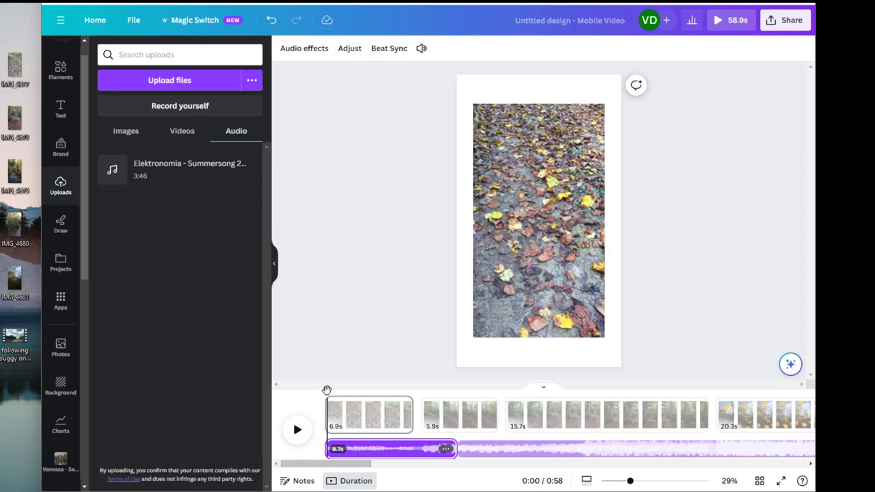
Play the full 58.9s Short from 0:00 to check the leaves and music.
click(297, 429)
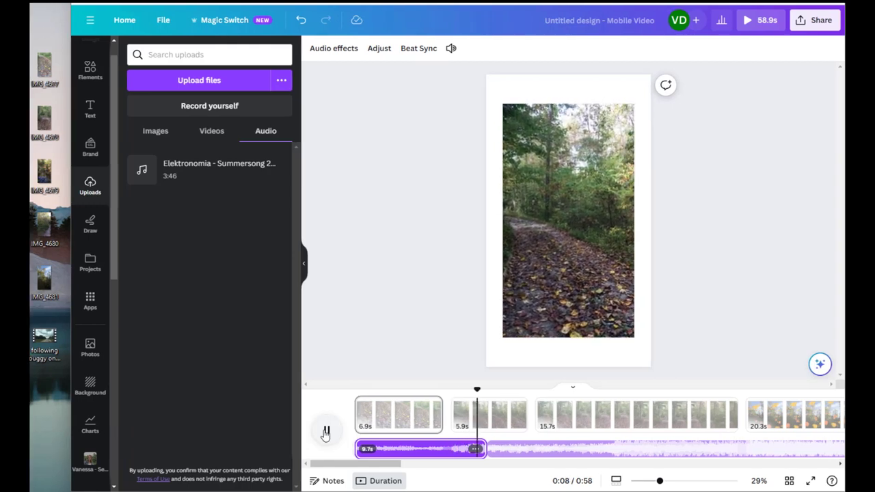